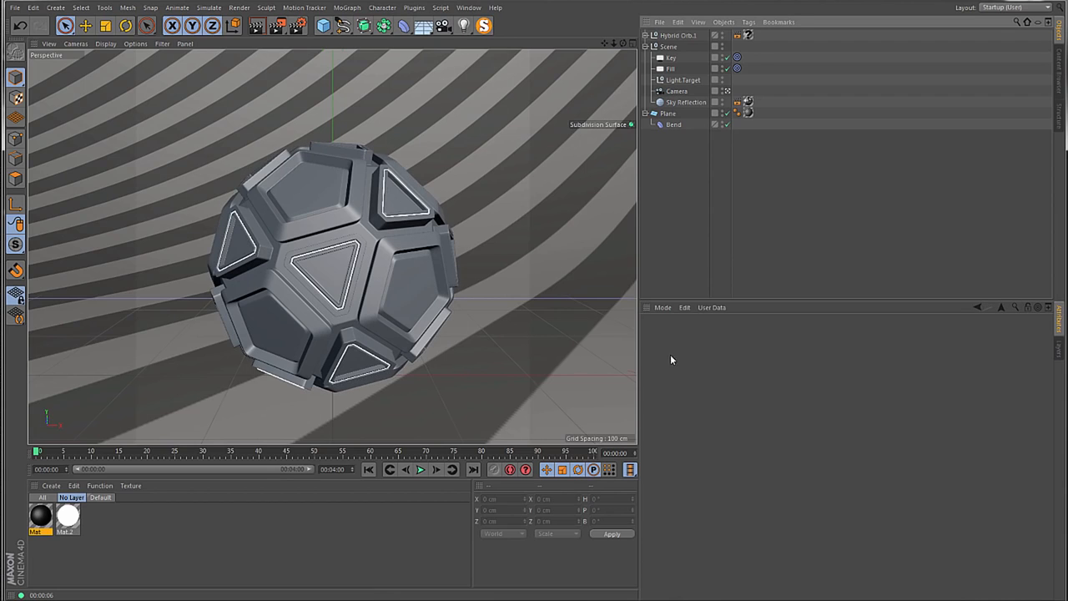
# Create a new material, open it in the Material Editor and select the Default Specular layer of its Reflectance channel
pyautogui.doubleClick(300, 519)
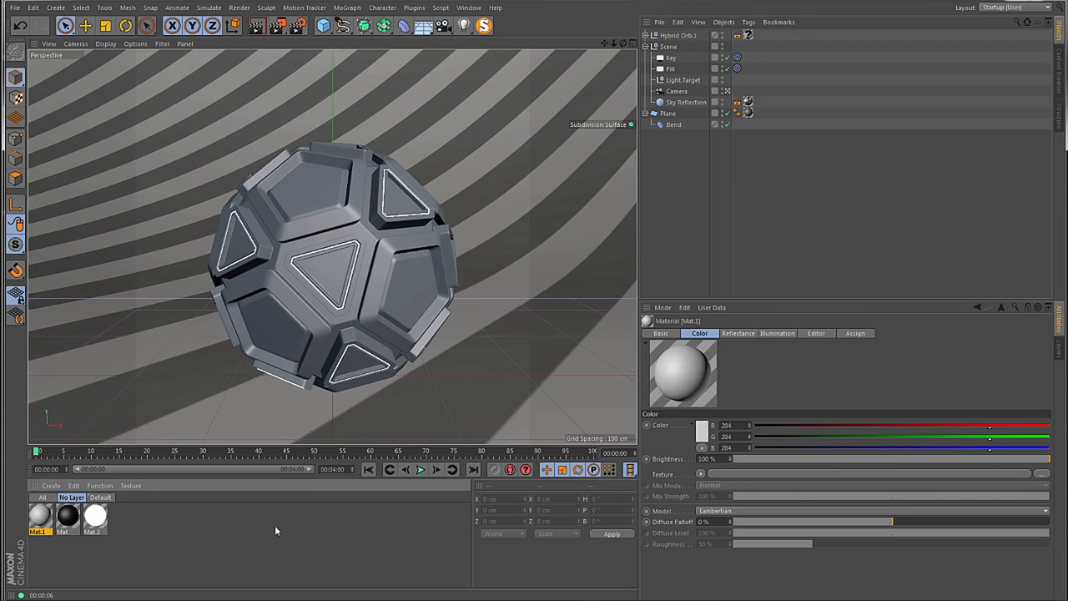
pyautogui.doubleClick(39, 517)
pyautogui.moveTo(283, 46); pyautogui.dragTo(605, 104)
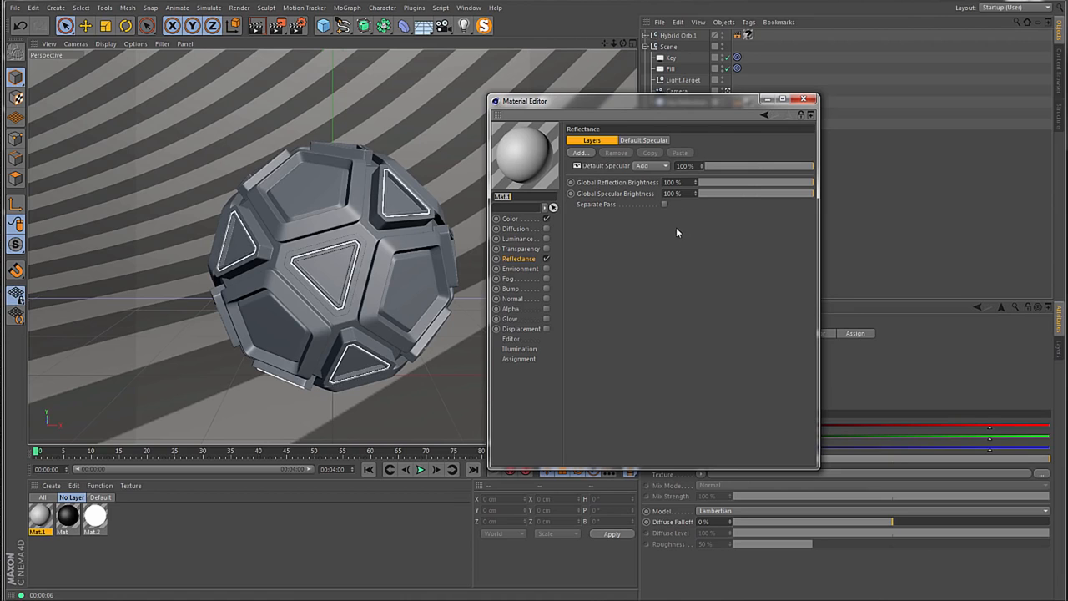
pyautogui.click(599, 165)
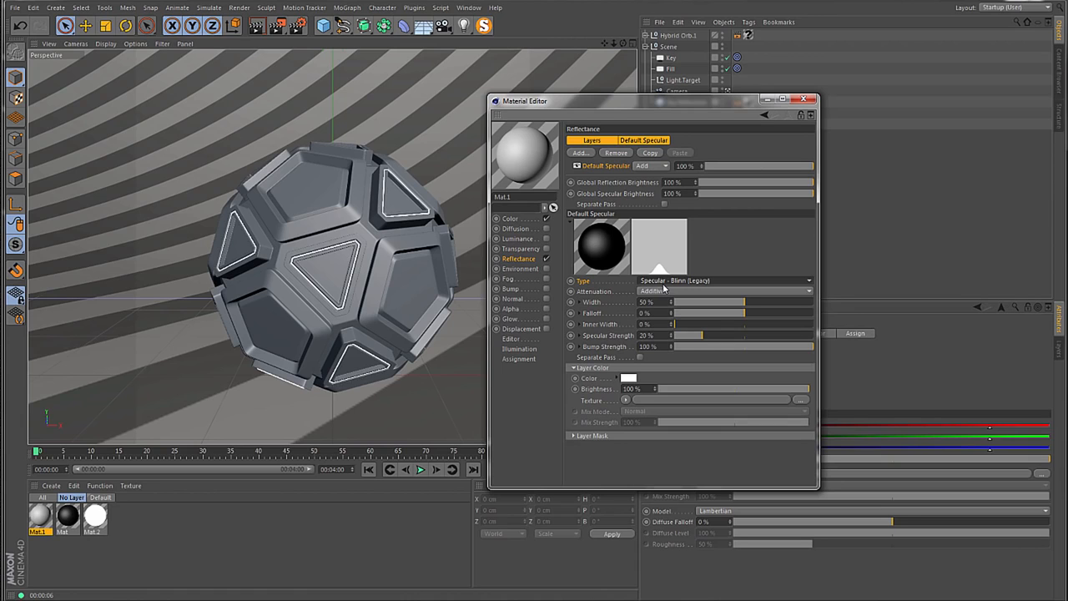
# Try the Beckmann, GGX, Phong and Ward types on the Default Specular layer, returning to GGX
pyautogui.click(687, 282)
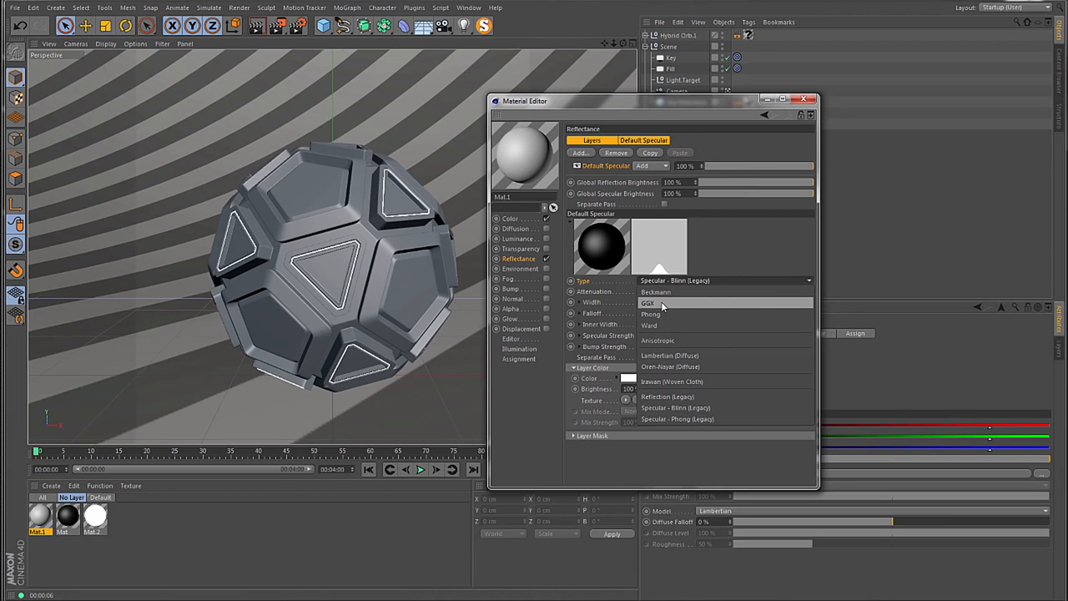
pyautogui.click(659, 292)
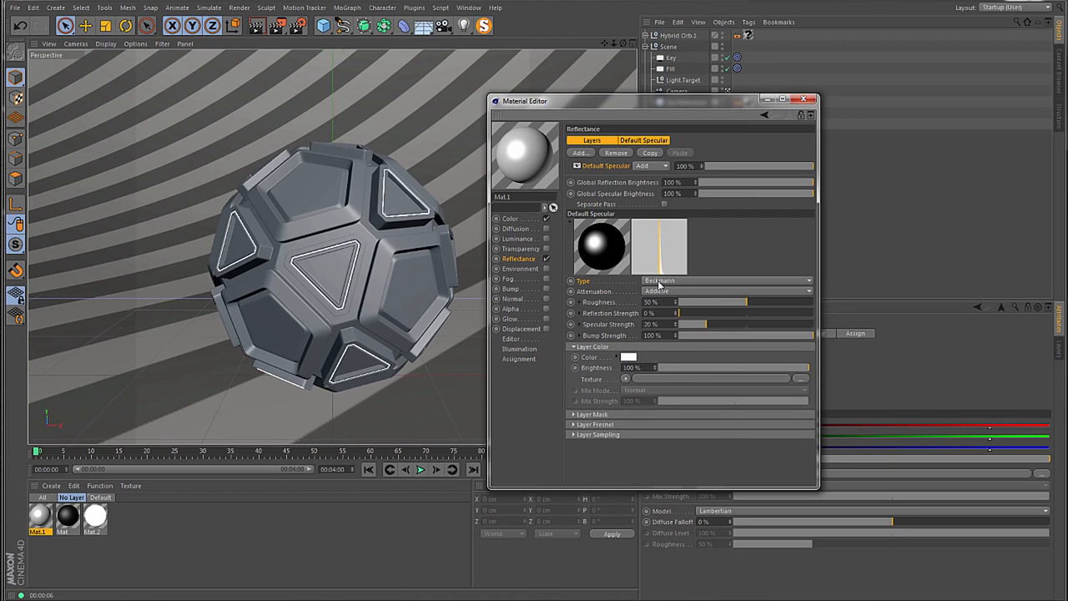
pyautogui.click(659, 282)
pyautogui.click(657, 303)
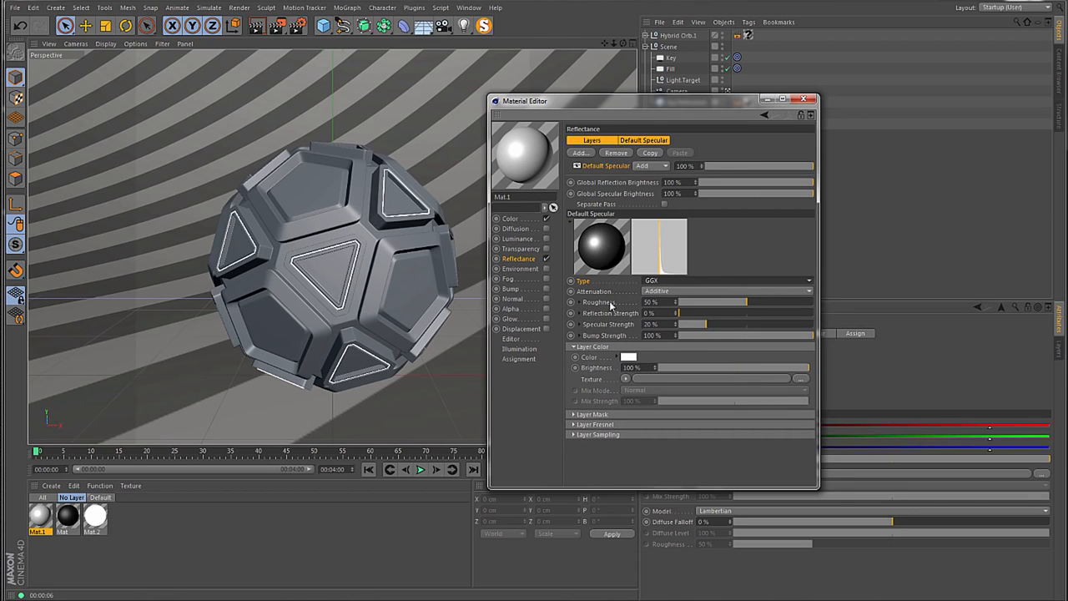
pyautogui.click(649, 284)
pyautogui.click(655, 313)
pyautogui.click(659, 280)
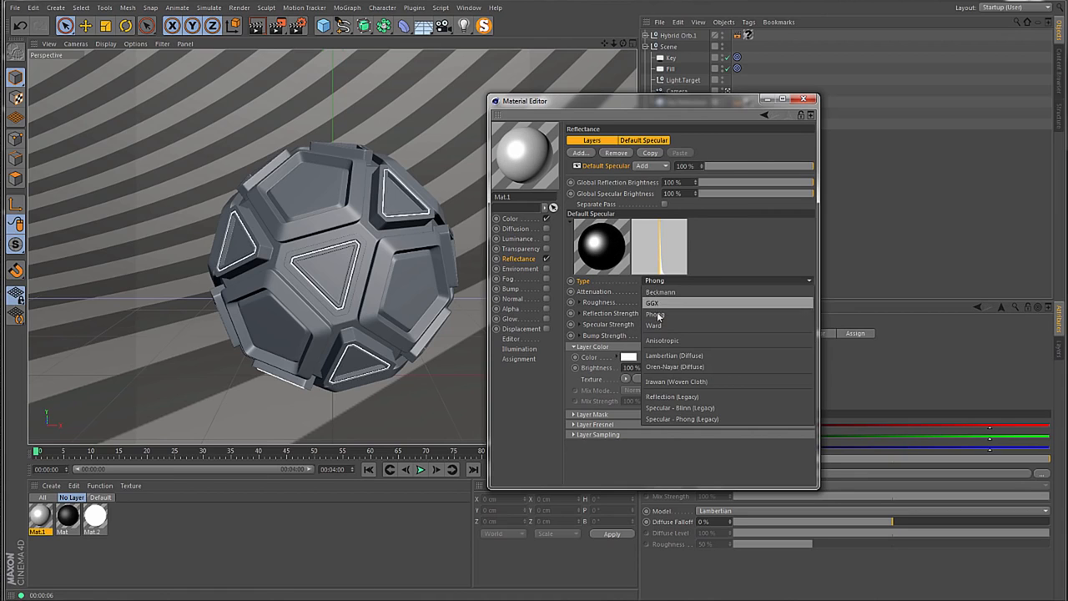
pyautogui.click(659, 325)
pyautogui.click(659, 283)
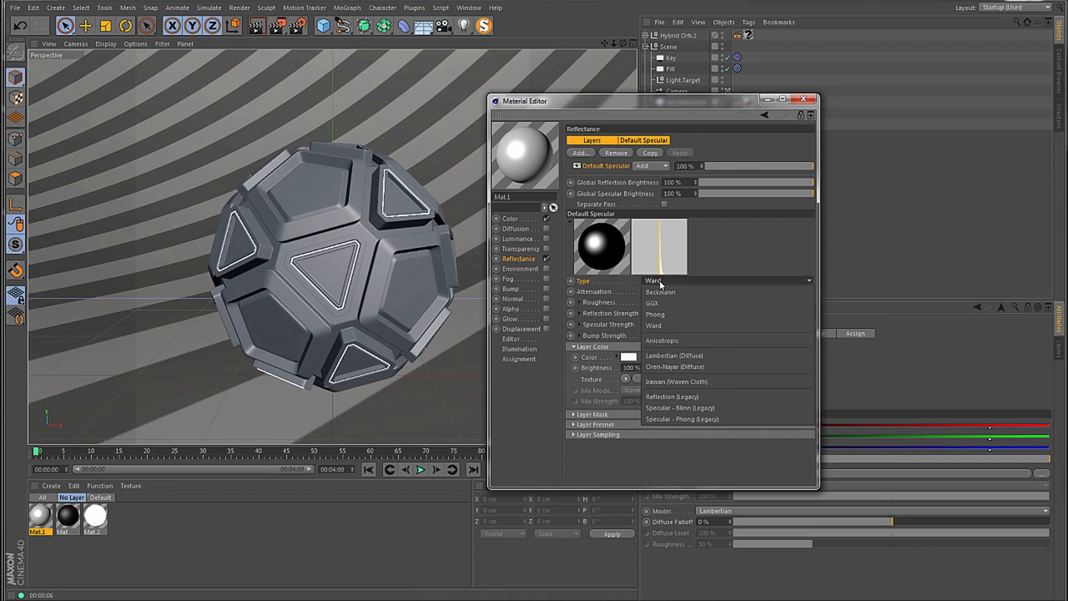
pyautogui.click(657, 293)
pyautogui.click(657, 281)
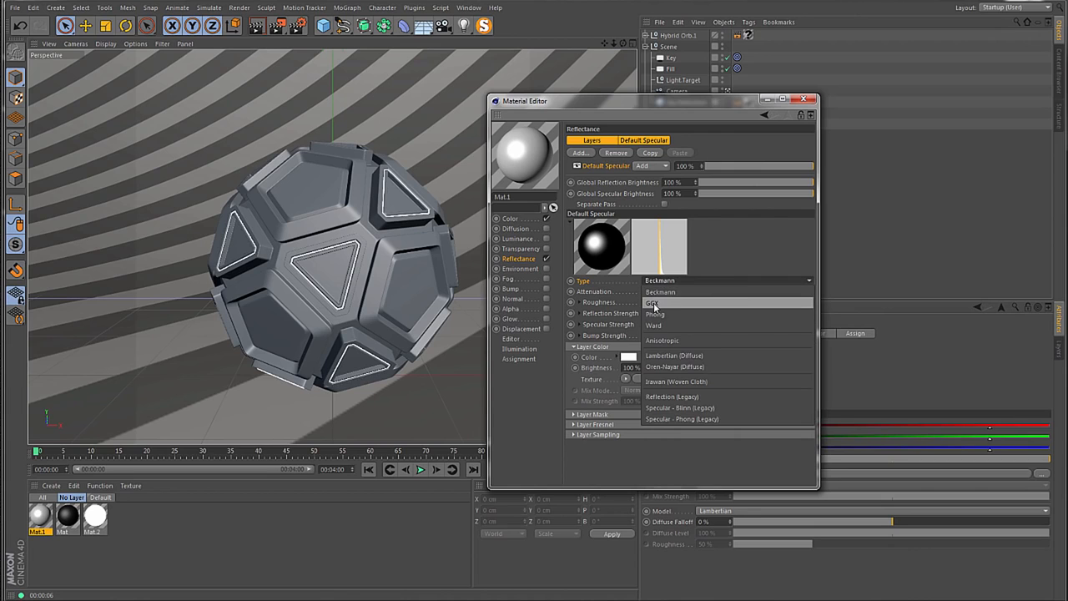
pyautogui.click(657, 310)
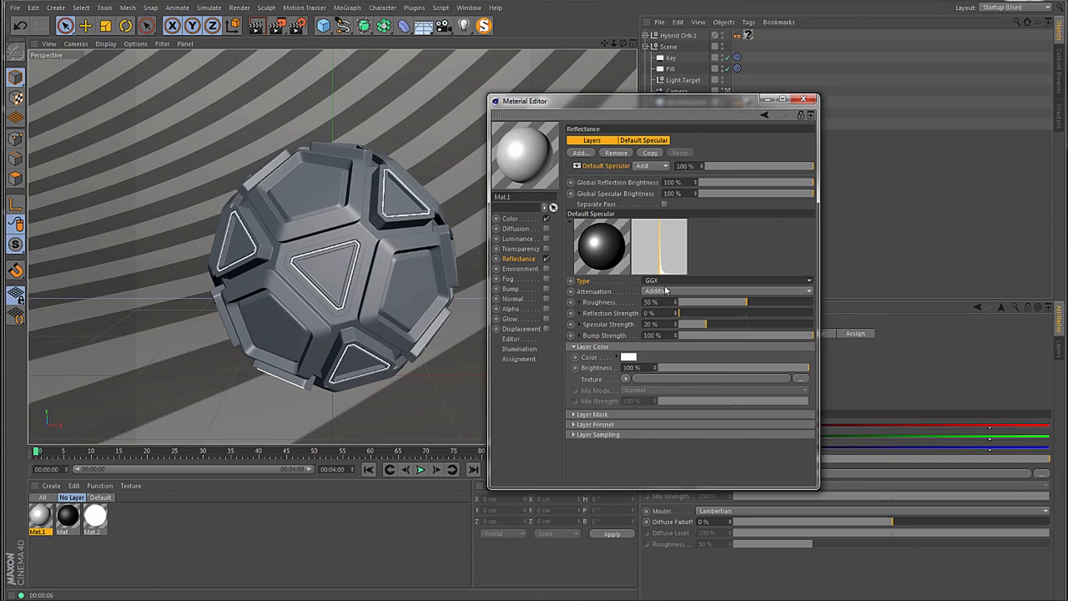
pyautogui.click(660, 282)
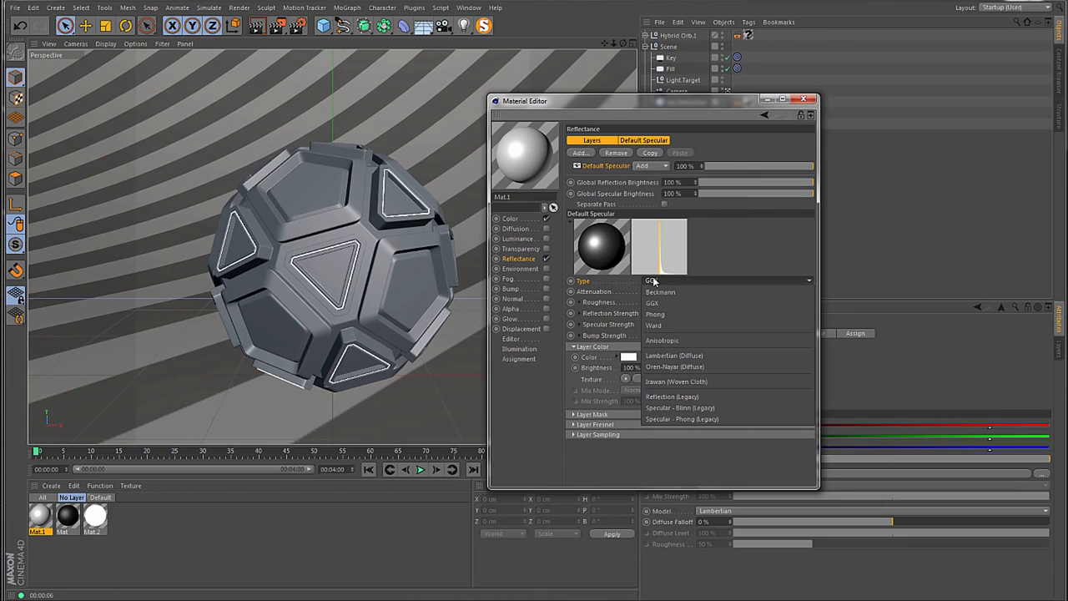
pyautogui.click(653, 281)
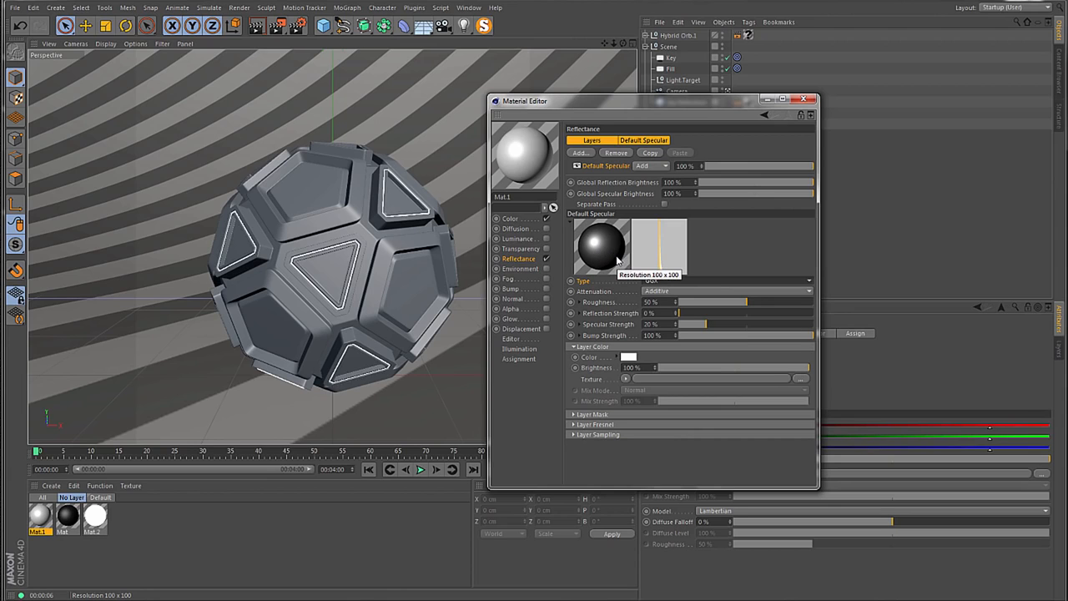
# Compare the Beckmann, Phong and Ward highlights on the Default Specular layer again and set its type to GGX
pyautogui.click(676, 282)
pyautogui.click(674, 292)
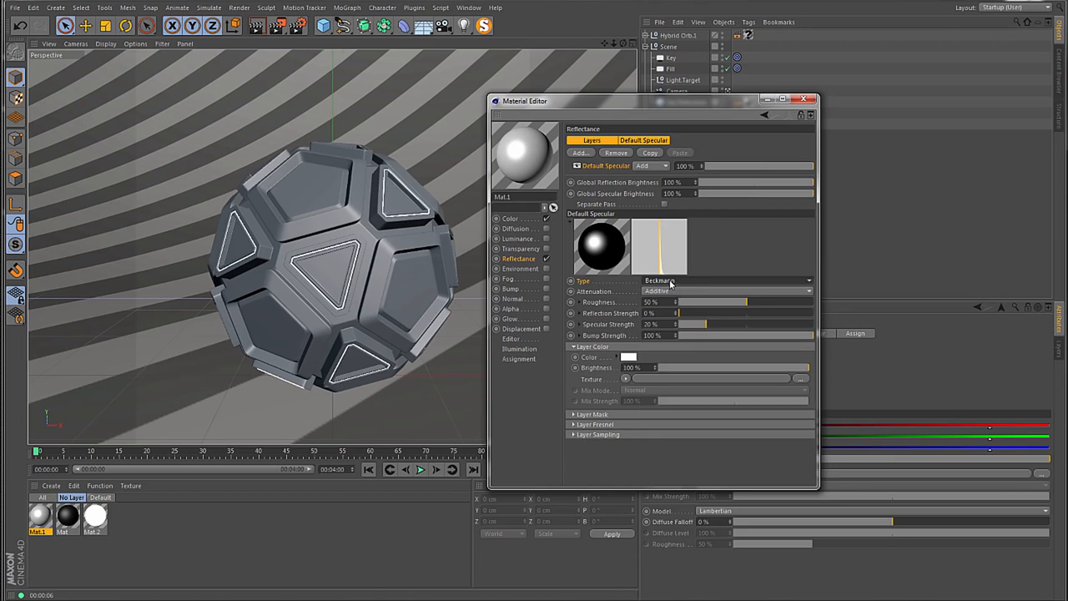
pyautogui.click(672, 281)
pyautogui.click(656, 314)
pyautogui.click(666, 281)
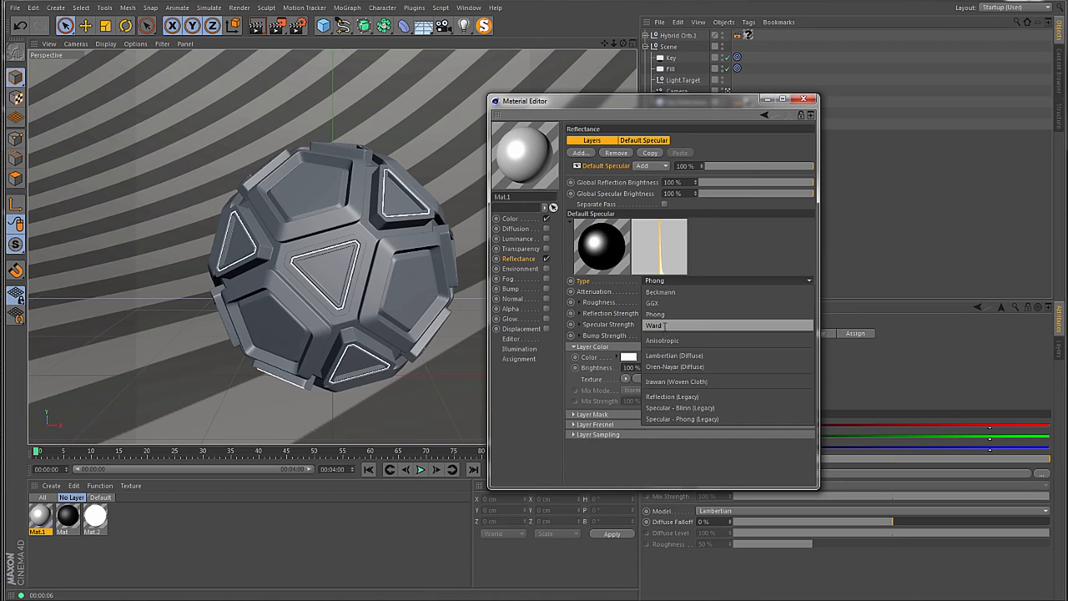
pyautogui.click(663, 325)
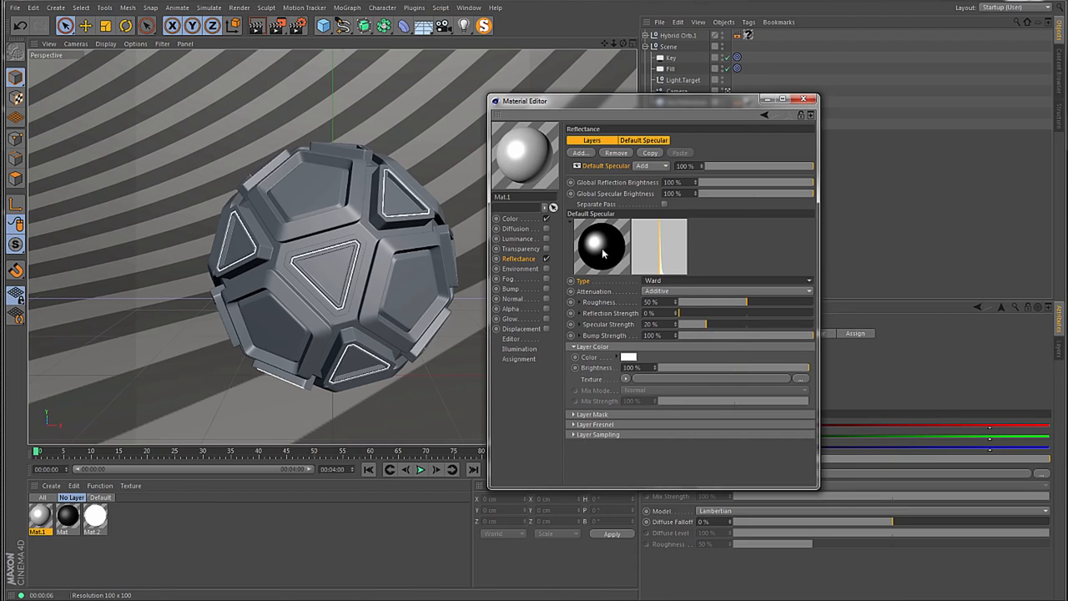
pyautogui.click(675, 284)
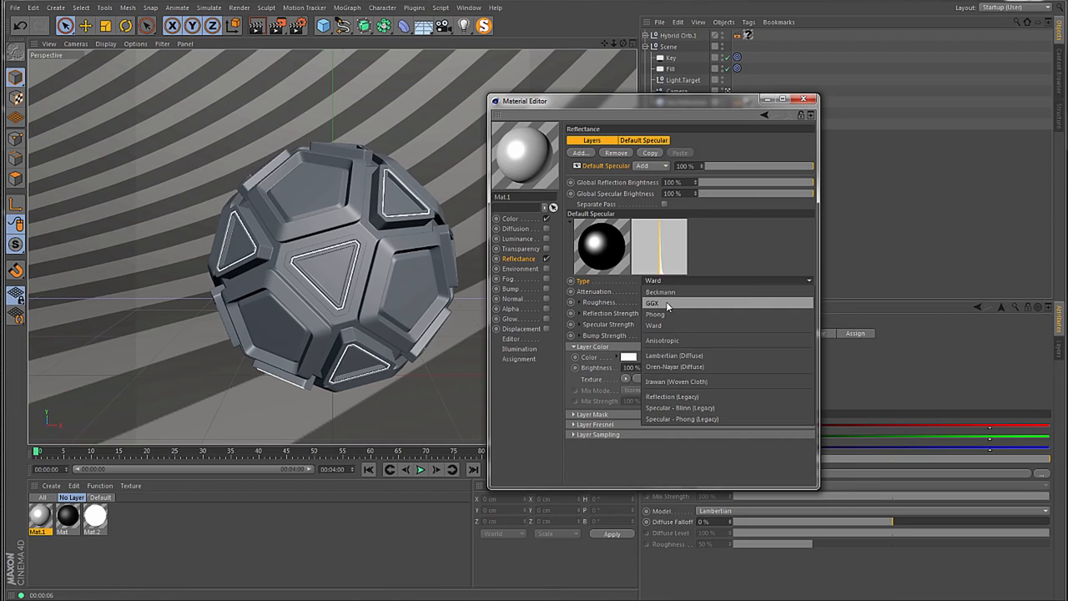
pyautogui.click(663, 303)
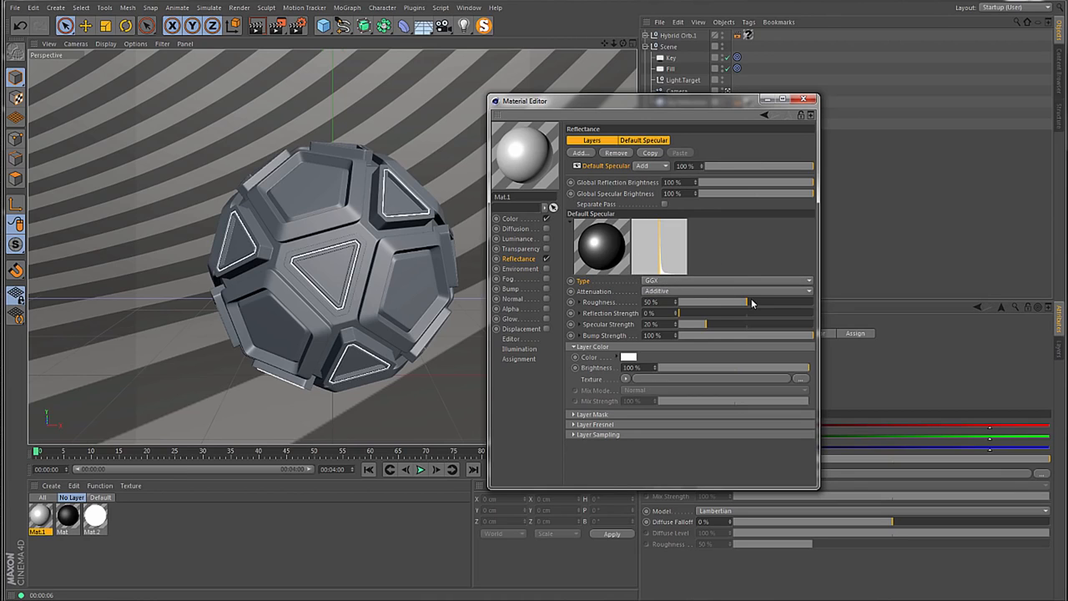
# Lower the Default Specular layer's Roughness to 1%
pyautogui.moveTo(751, 303); pyautogui.dragTo(680, 307)
pyautogui.click(676, 306)
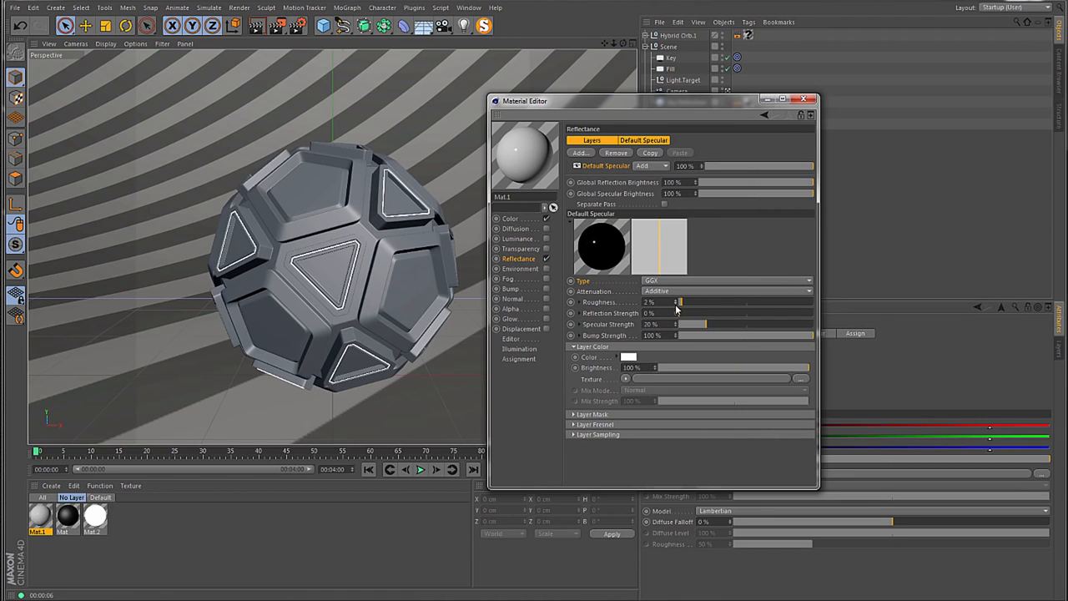
pyautogui.click(676, 305)
# Apply the new material to the orb and set its colour to a dark grey of RGB 23, 23, 23
pyautogui.moveTo(36, 517); pyautogui.dragTo(326, 179)
pyautogui.click(524, 222)
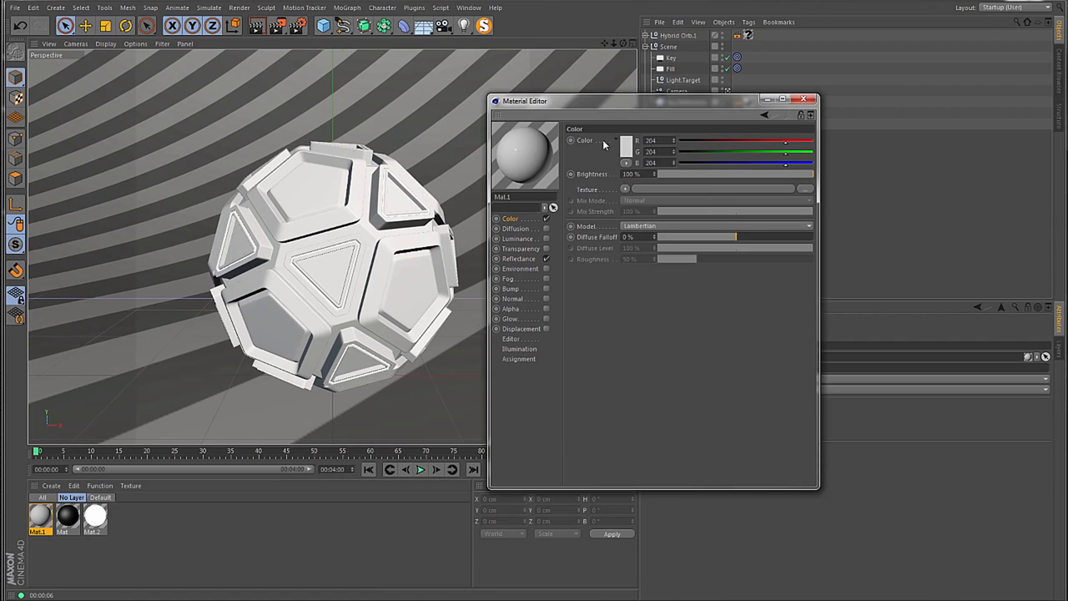
pyautogui.click(623, 146)
pyautogui.moveTo(528, 153); pyautogui.dragTo(520, 157)
pyautogui.click(603, 195)
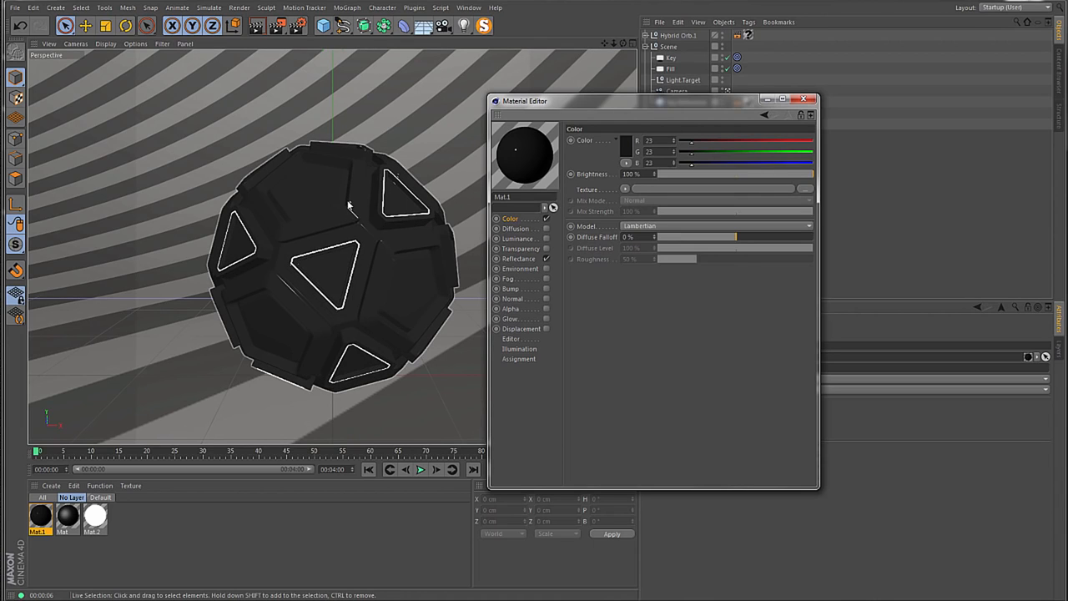
# In the Reflectance channel, set the Default Specular layer's Roughness to 10% and Specular Strength to 100%
pyautogui.click(519, 259)
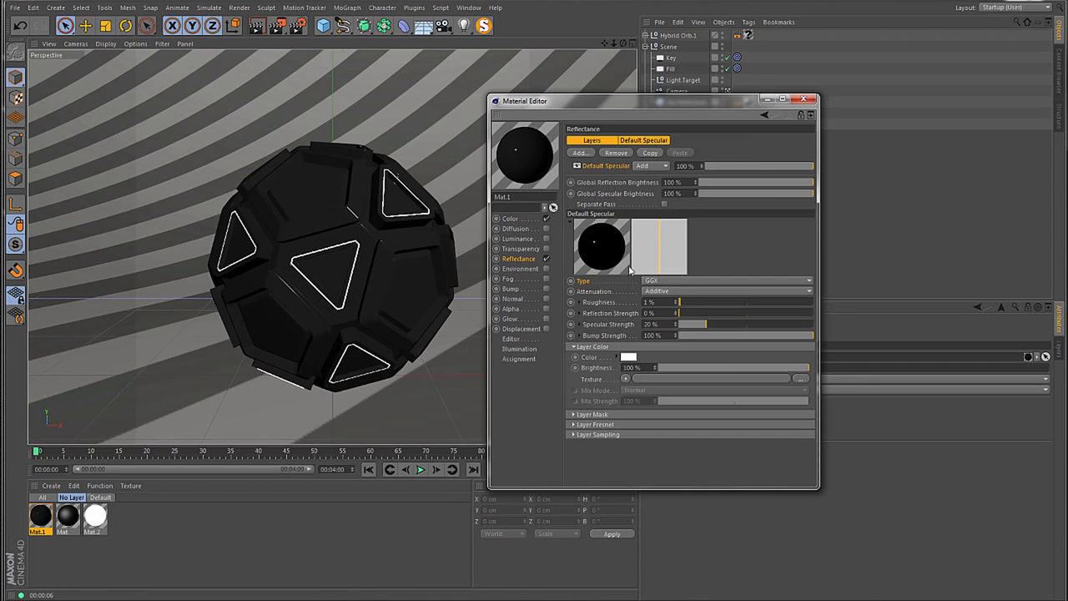
pyautogui.moveTo(692, 302); pyautogui.dragTo(693, 302)
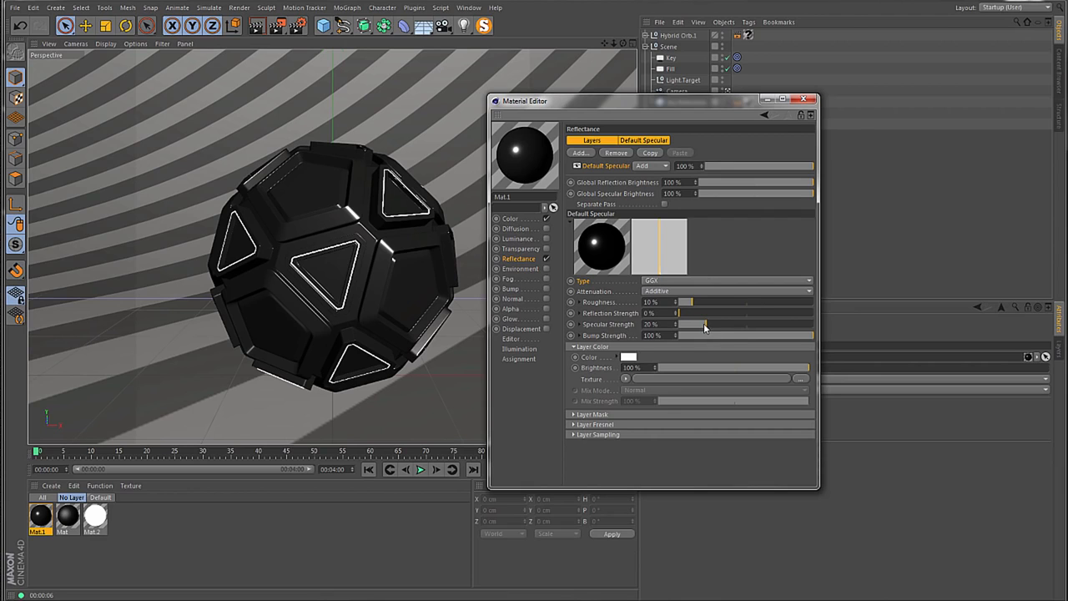
pyautogui.moveTo(706, 327); pyautogui.dragTo(757, 330)
pyautogui.moveTo(778, 332); pyautogui.dragTo(818, 332)
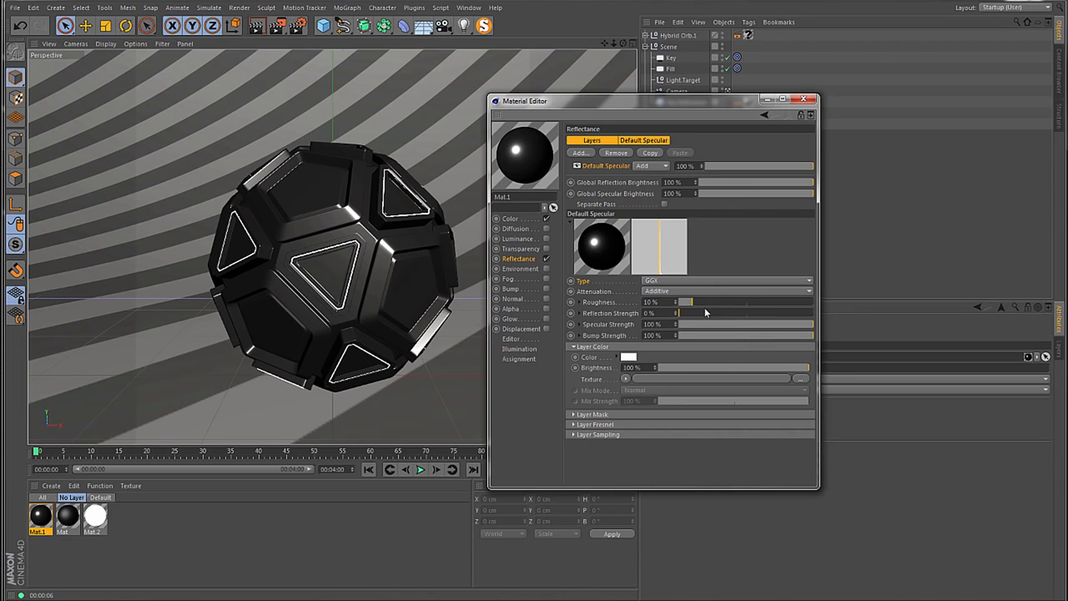
# Reduce the Default Specular layer's Specular Strength to 0%
pyautogui.click(789, 324)
pyautogui.moveTo(728, 331); pyautogui.dragTo(681, 334)
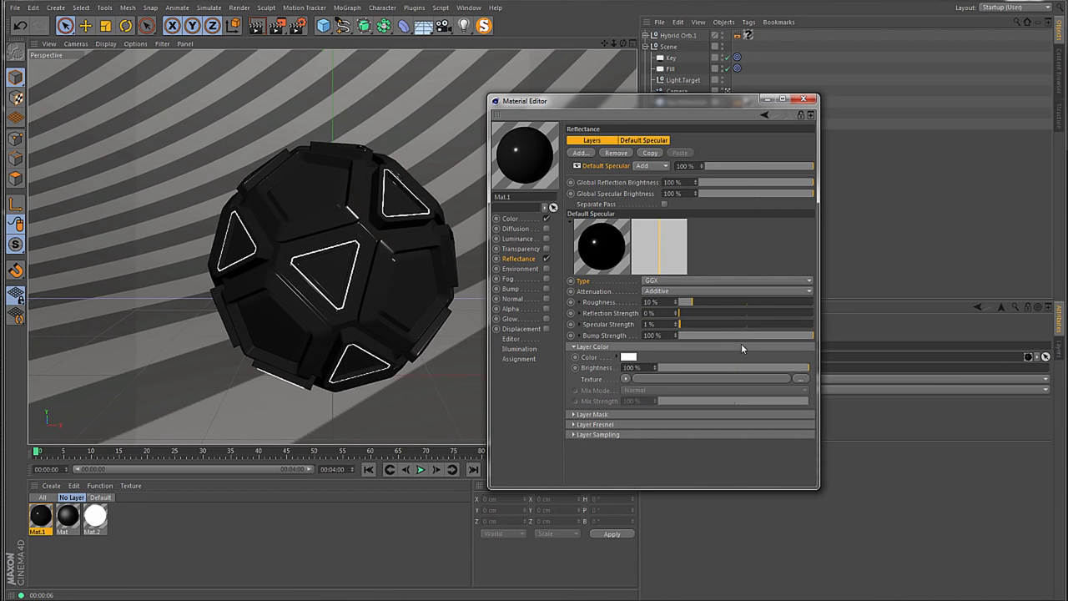
pyautogui.moveTo(683, 324); pyautogui.dragTo(676, 325)
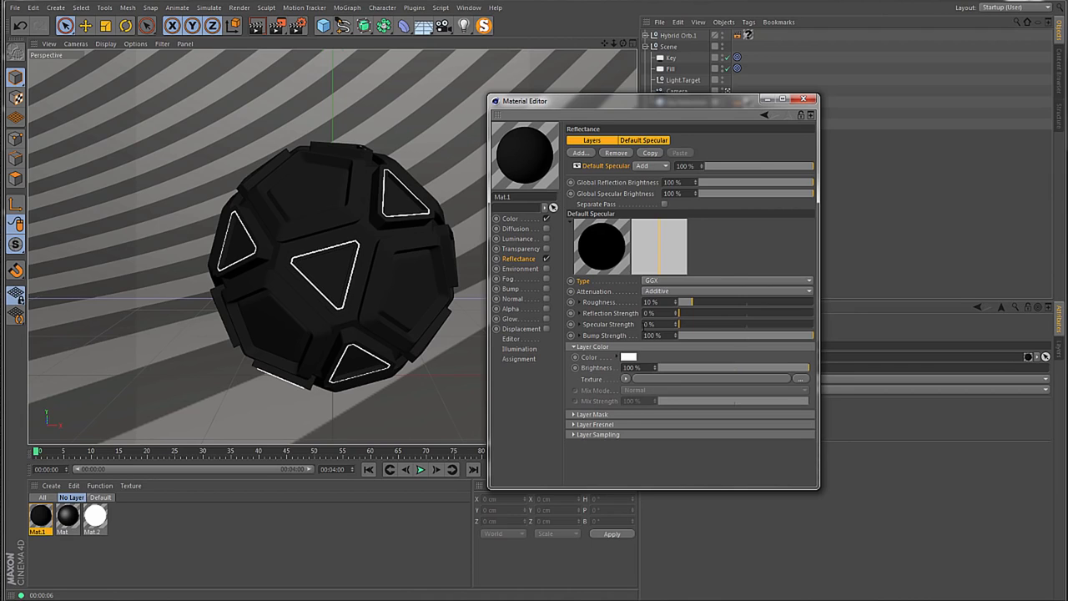
# Set the Specular Strength to 0.1% and render the perspective view
pyautogui.click(650, 323)
pyautogui.write('0.1')
pyautogui.press('Return')
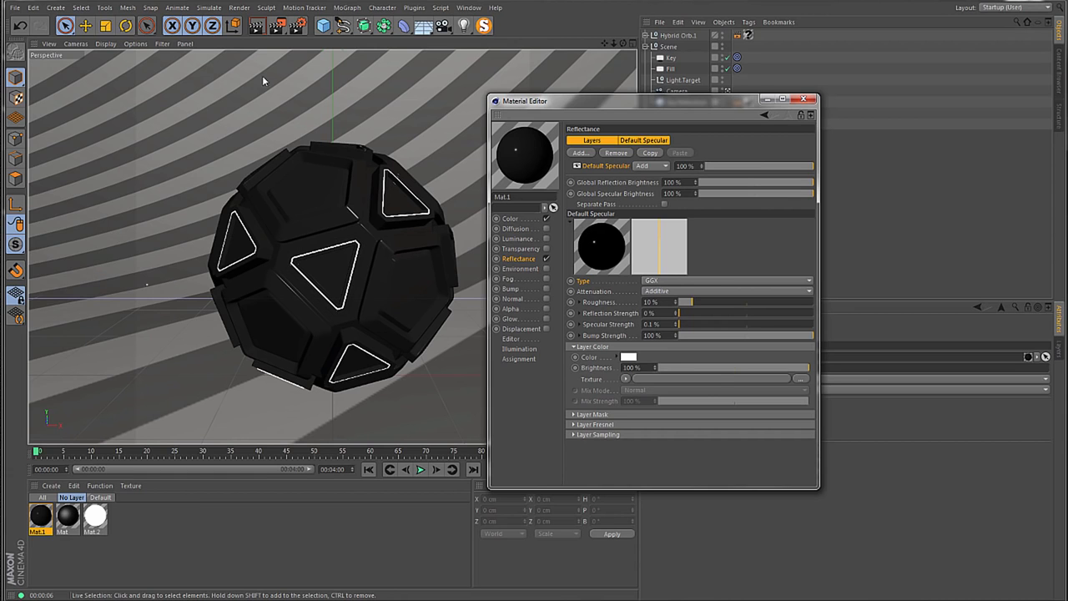
pyautogui.click(259, 29)
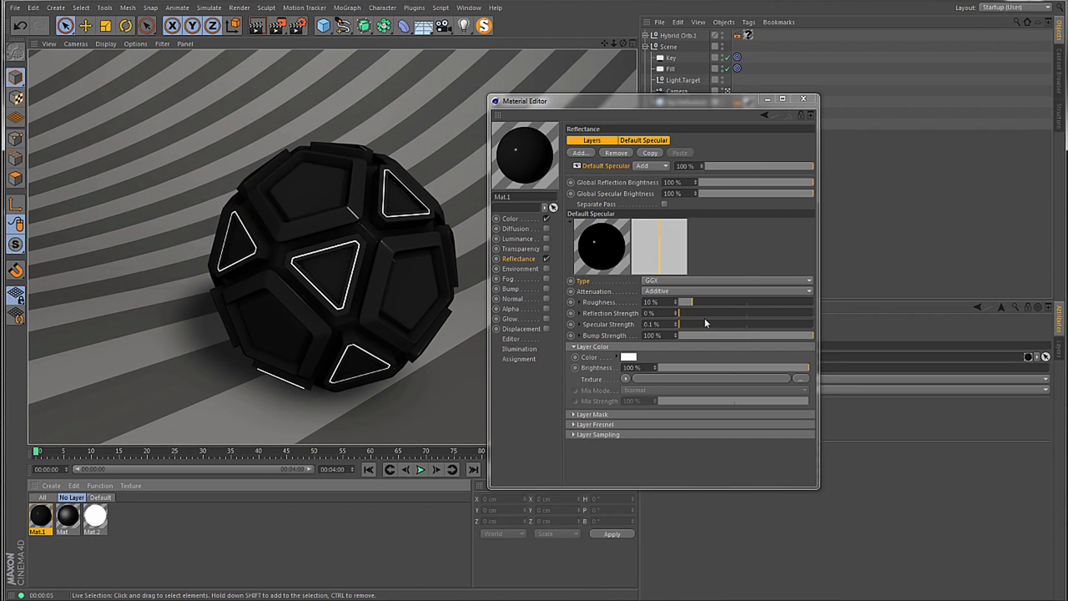
# Set the Default Specular layer's Specular Strength to 20%
pyautogui.click(658, 324)
pyautogui.write('2')
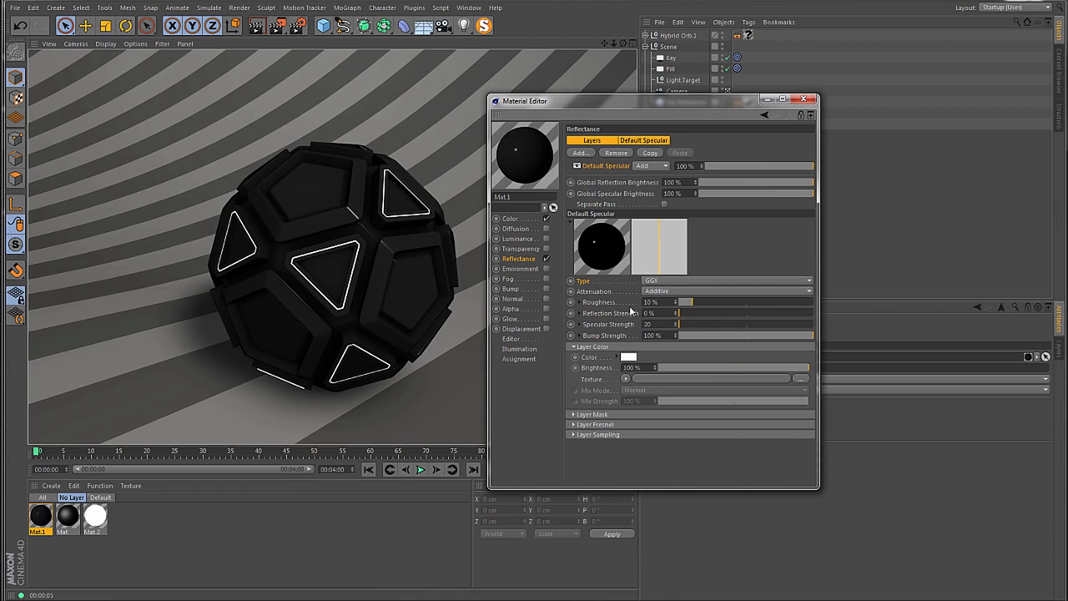
pyautogui.write('0')
pyautogui.press('Return')
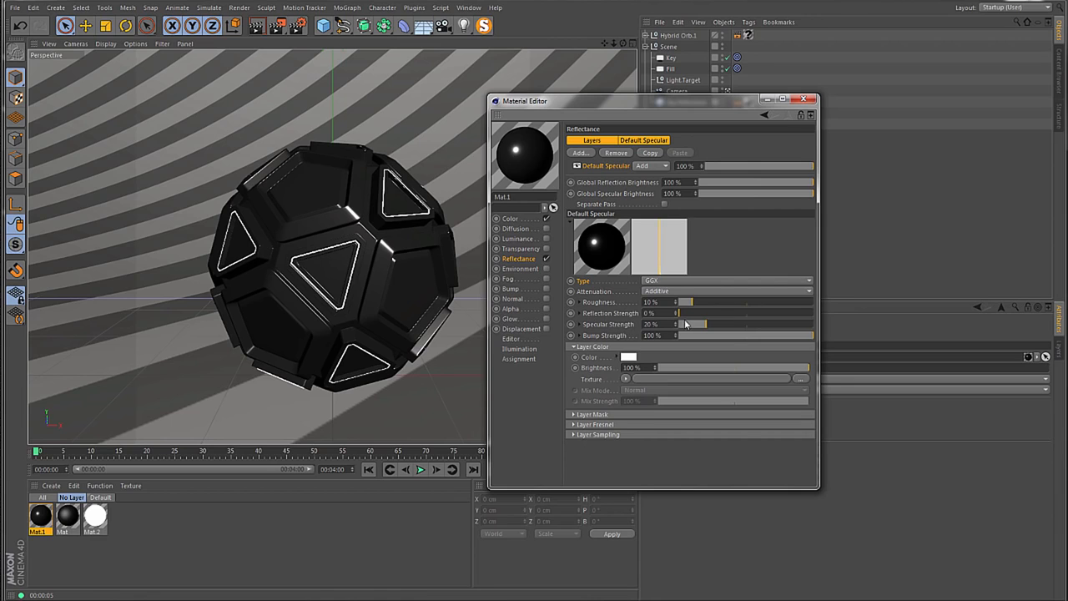
# Set the Reflection Strength to 50% and move the Material Editor aside to inspect the rendered orb
pyautogui.moveTo(686, 320); pyautogui.dragTo(748, 325)
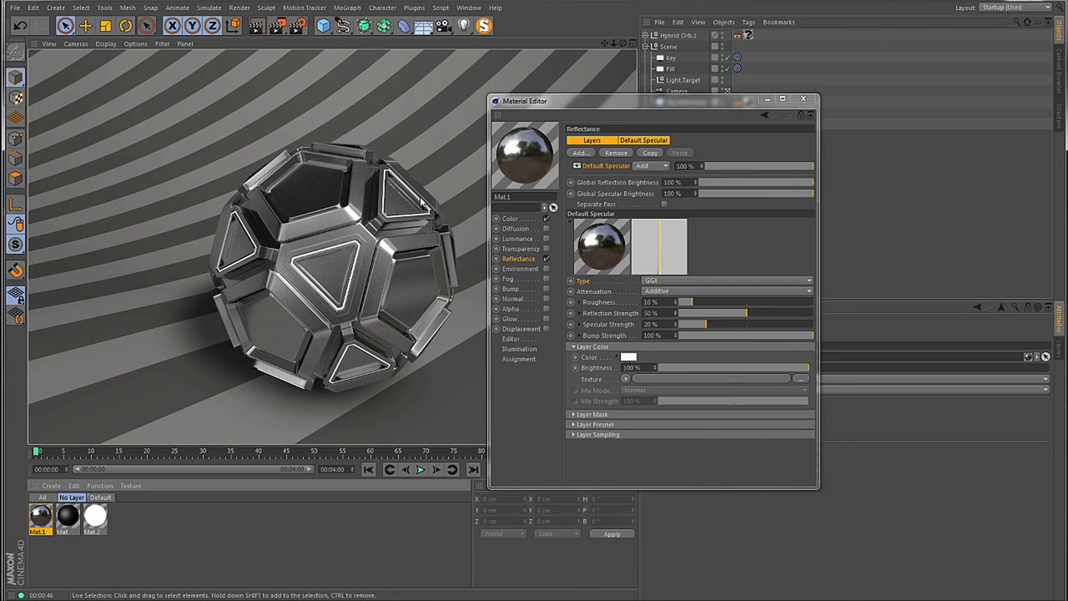
pyautogui.moveTo(590, 101); pyautogui.dragTo(764, 91)
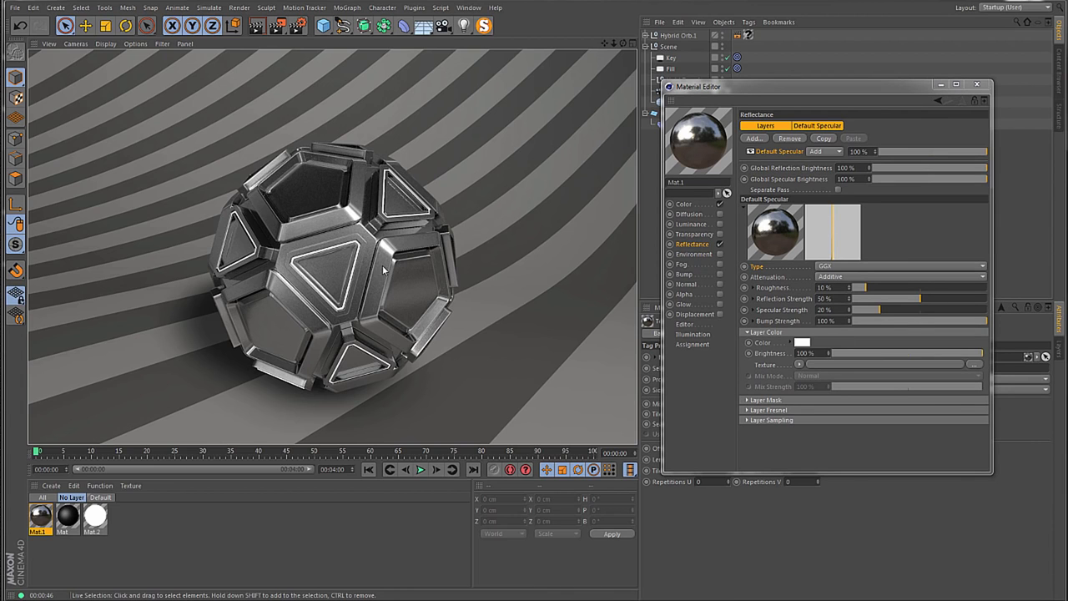
pyautogui.moveTo(734, 87); pyautogui.dragTo(573, 77)
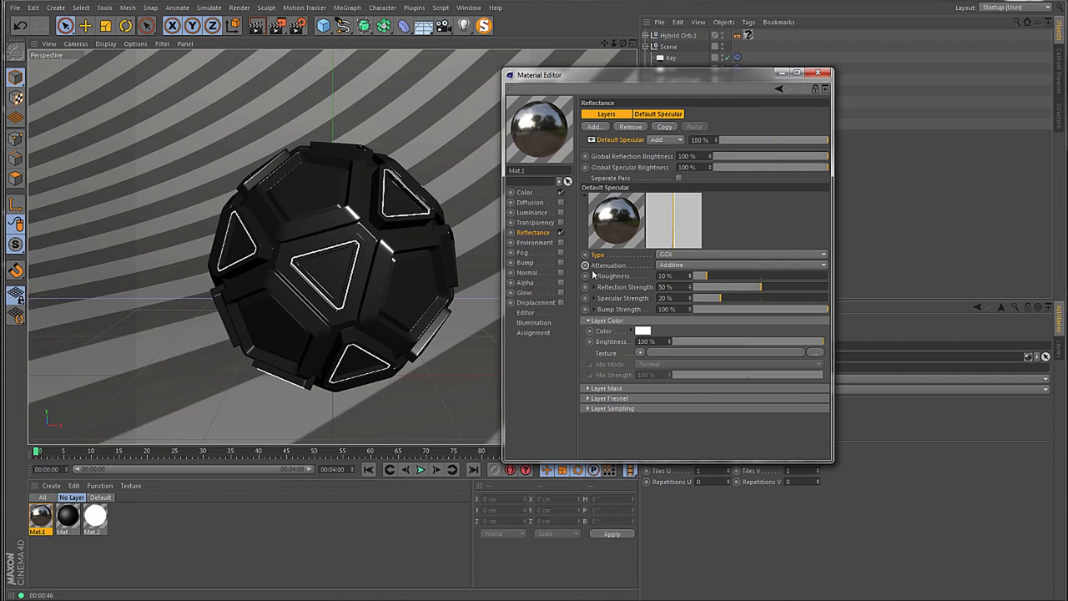
# Set the Default Specular layer's Roughness to 50% after trying 29% and 20%
pyautogui.moveTo(671, 276); pyautogui.dragTo(639, 276)
pyautogui.moveTo(708, 277); pyautogui.dragTo(732, 276)
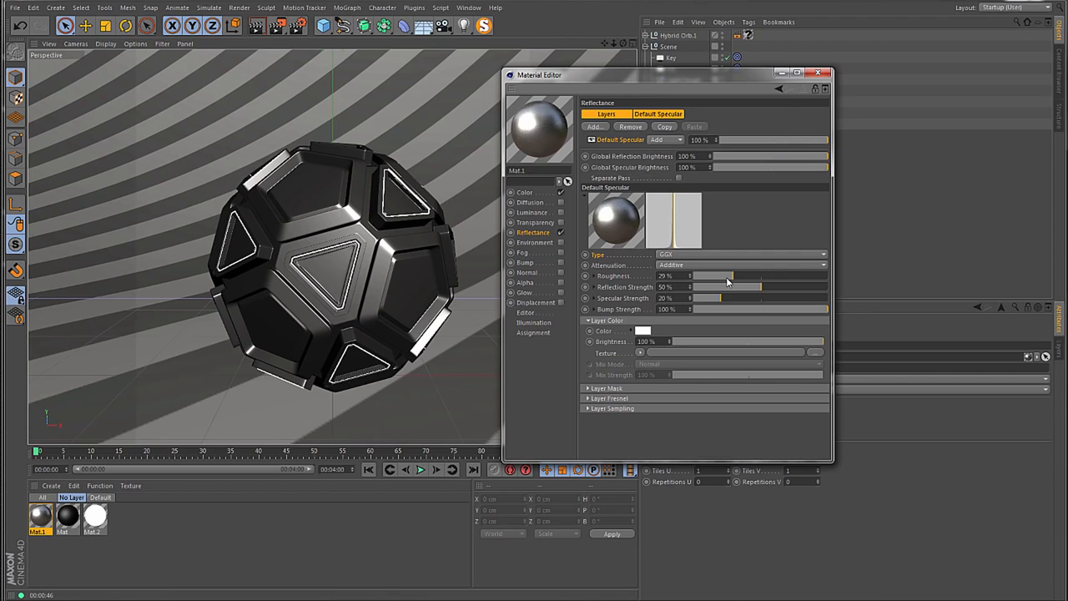
pyautogui.moveTo(728, 276); pyautogui.dragTo(722, 280)
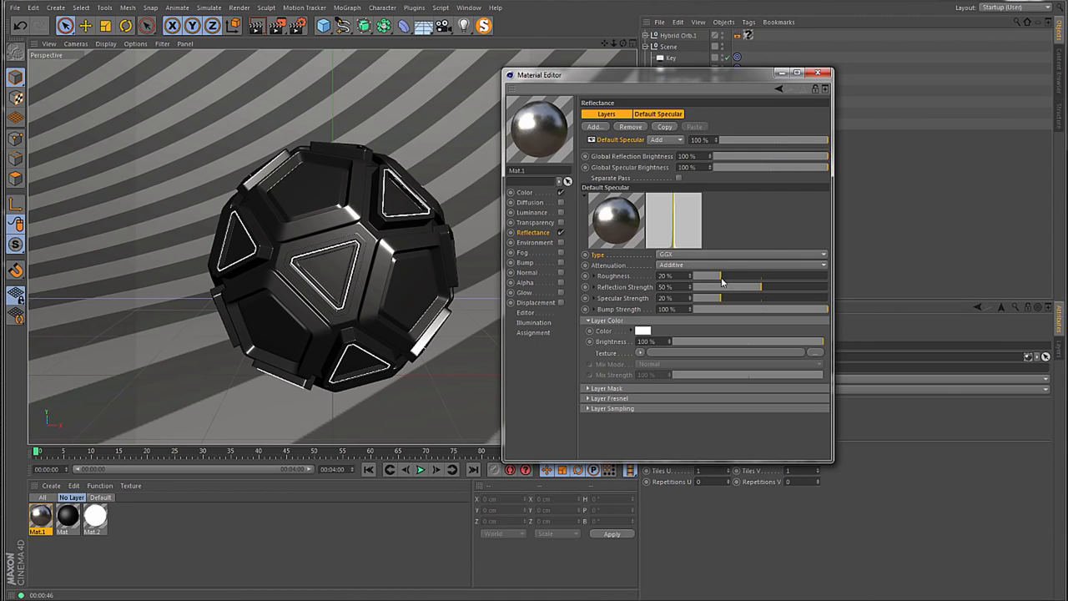
pyautogui.moveTo(722, 280); pyautogui.dragTo(761, 285)
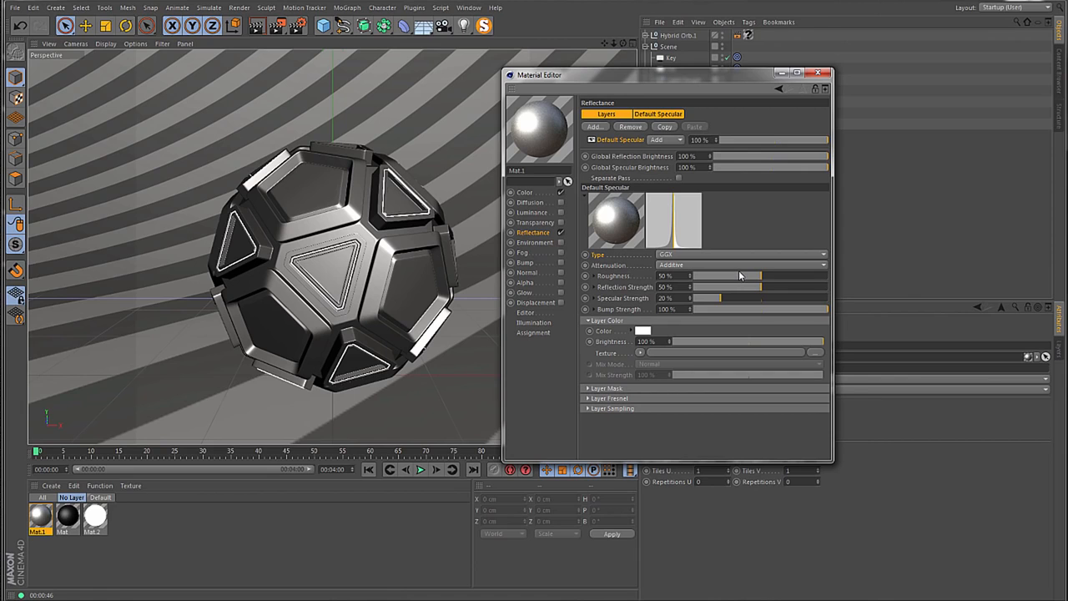
# Undo the Roughness changes on the Default Specular layer and set its Reflection Strength to 0%
pyautogui.hotkey('ctrl', 'z')
pyautogui.moveTo(724, 288); pyautogui.dragTo(691, 290)
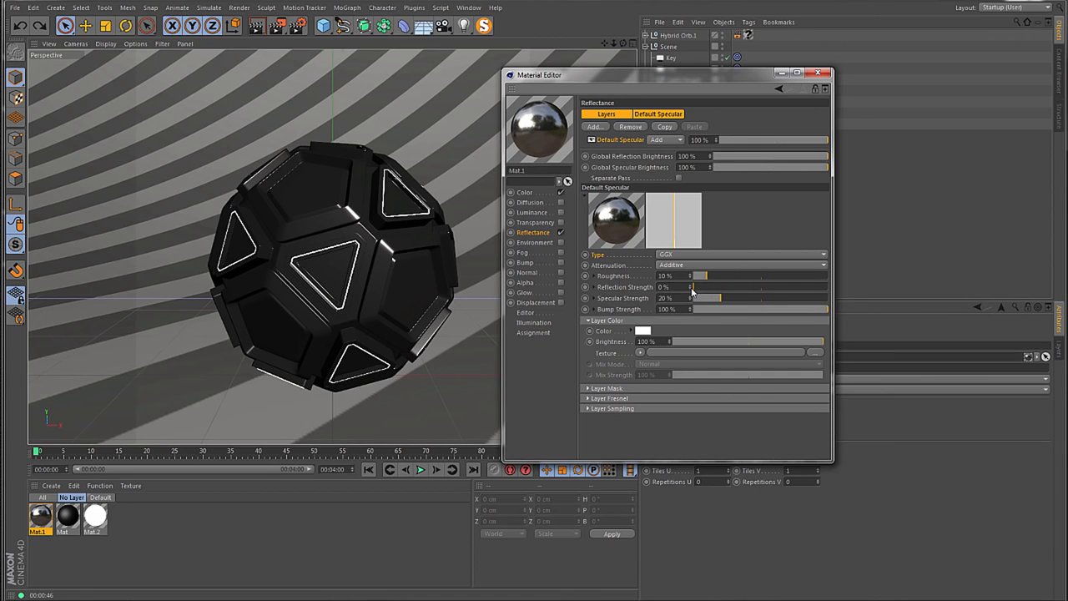
# Rename the Default Specular reflectance layer as Specular
pyautogui.doubleClick(617, 142)
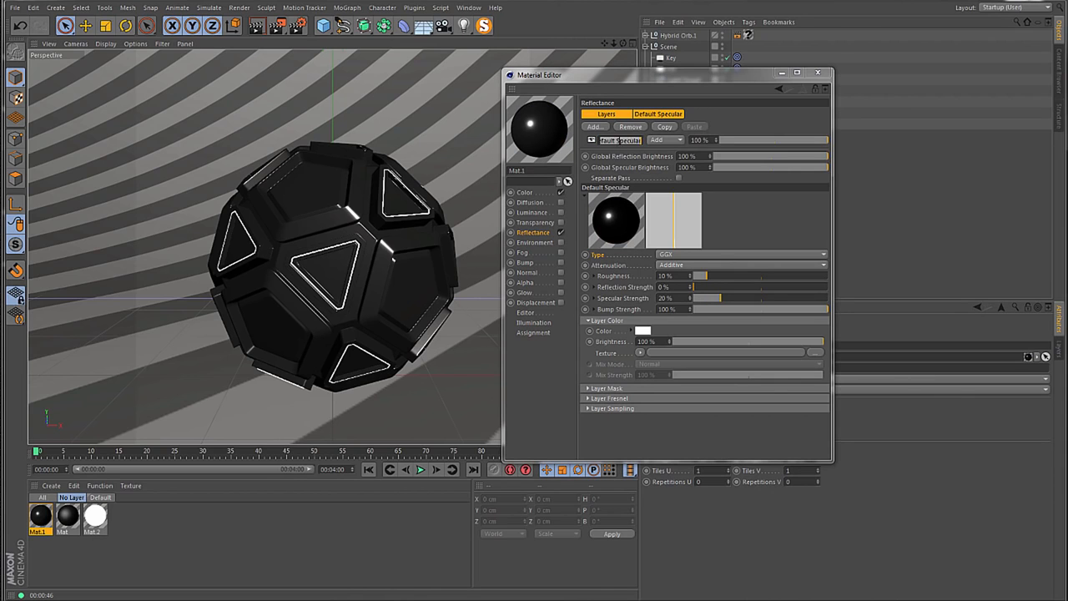
pyautogui.moveTo(640, 141); pyautogui.dragTo(561, 142)
pyautogui.write('Specular')
pyautogui.press('Return')
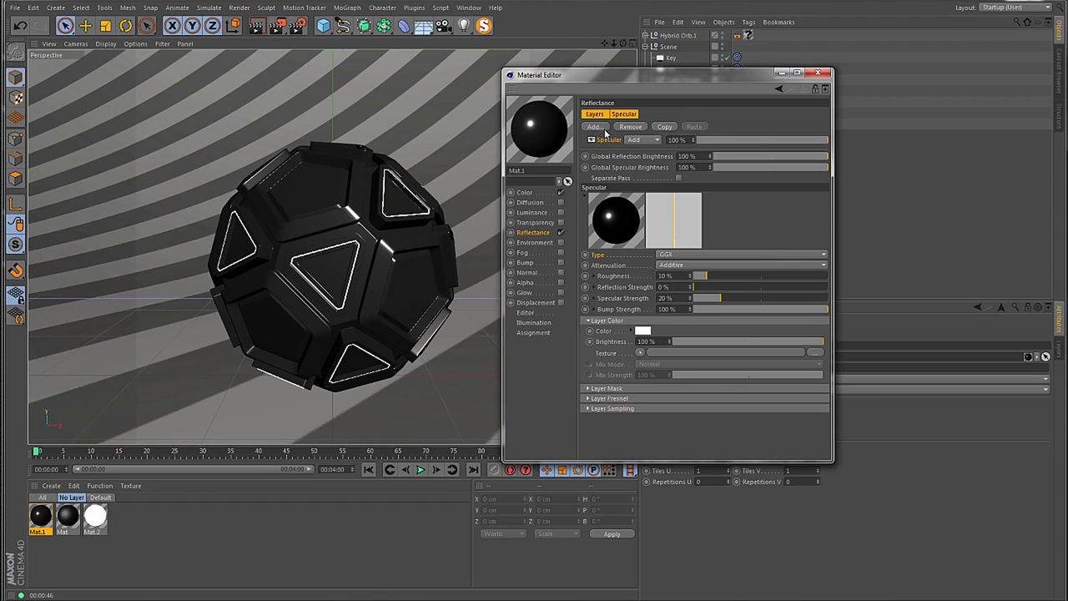
# Add a Reflection (Legacy) layer with 50% Reflection Strength and set its blending mode to Add
pyautogui.click(593, 127)
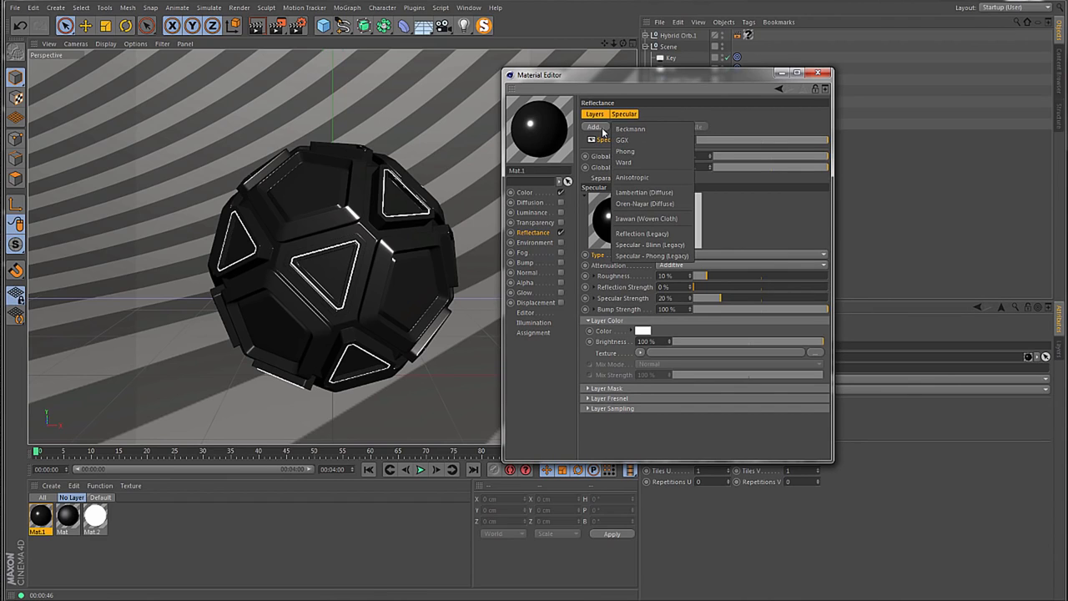
pyautogui.click(641, 233)
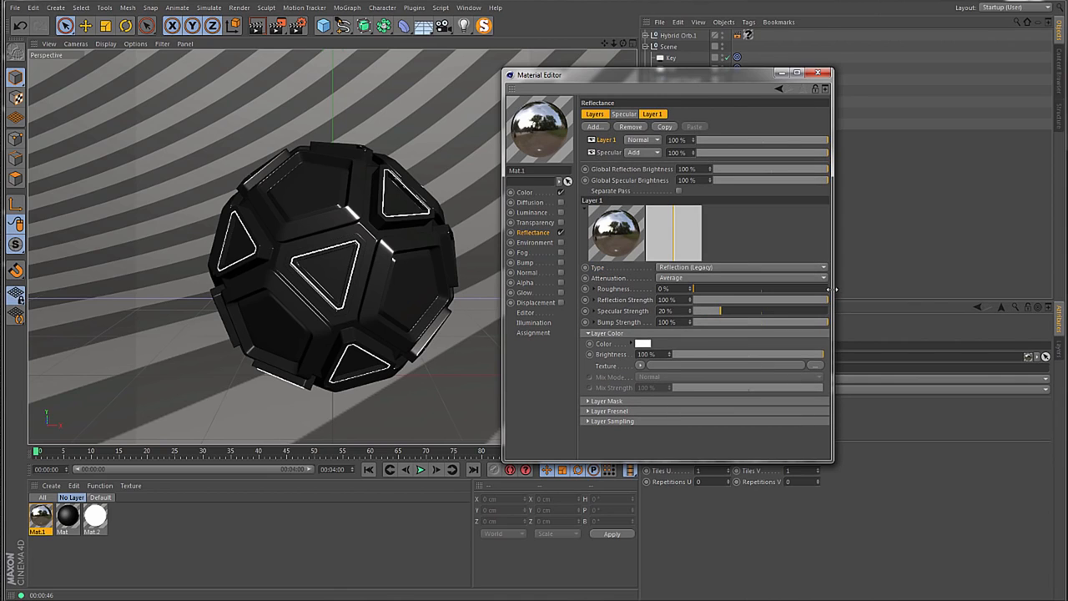
pyautogui.moveTo(824, 299); pyautogui.dragTo(760, 300)
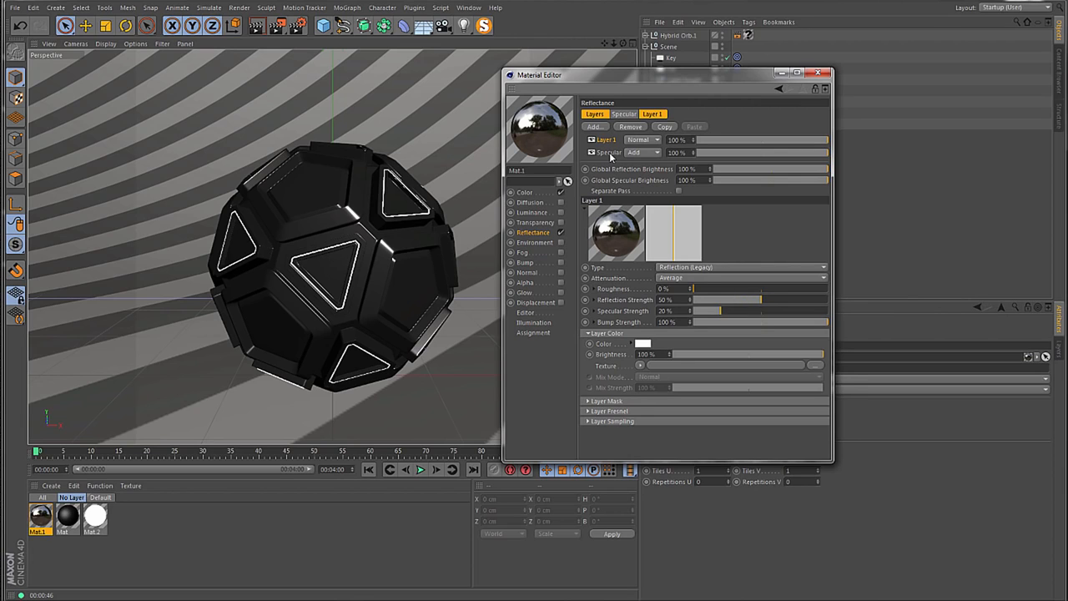
pyautogui.click(643, 152)
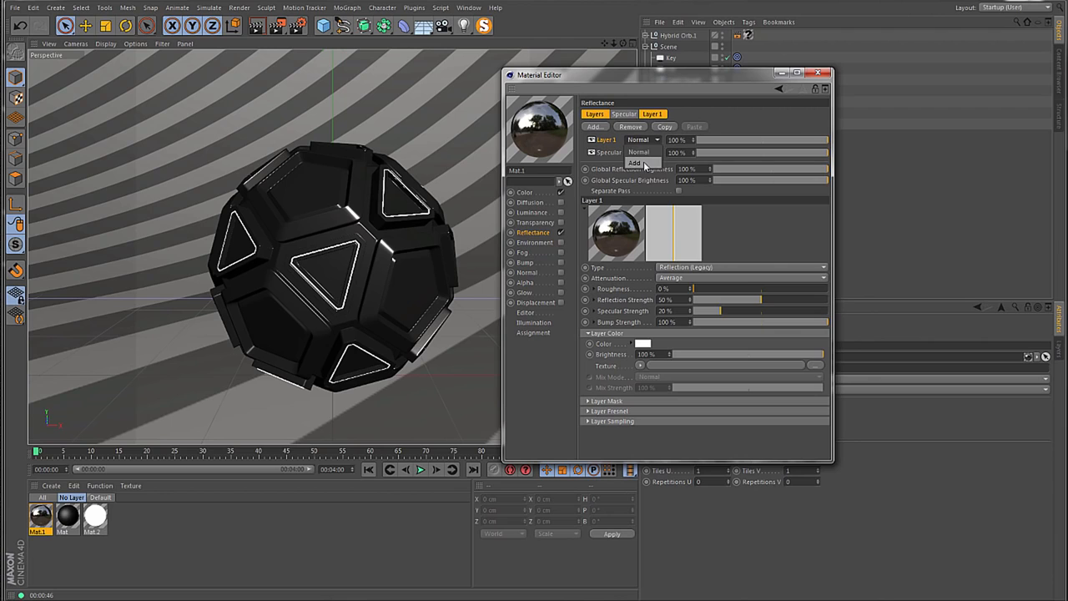
pyautogui.click(644, 164)
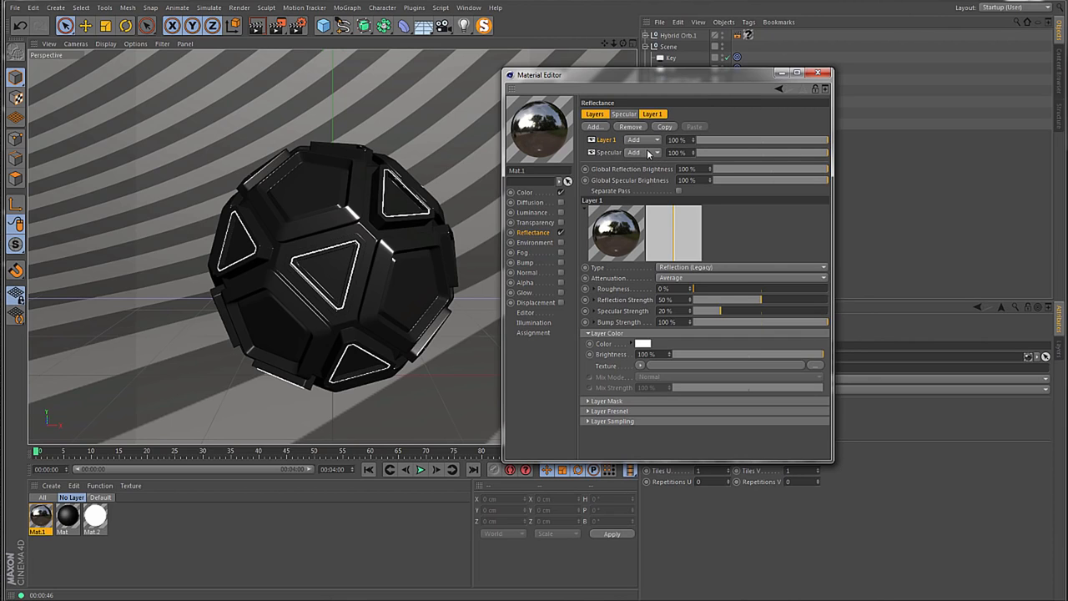
# Try a Roughness of 17% on the Specular layer, stepping it back down toward 10%
pyautogui.click(605, 153)
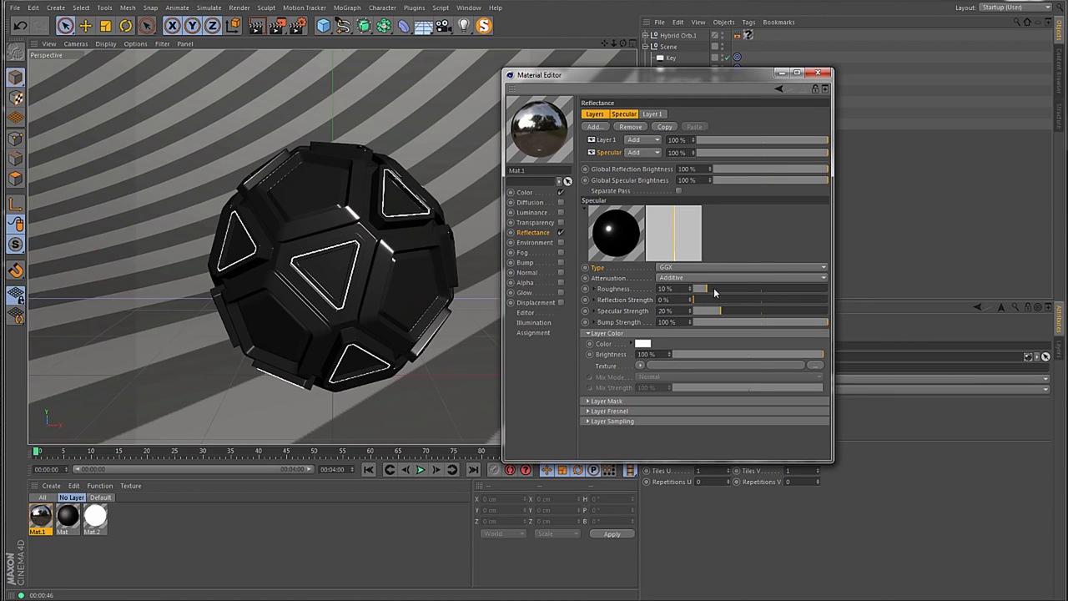
pyautogui.moveTo(713, 287)
pyautogui.mouseDown()
pyautogui.moveTo(727, 290)
pyautogui.moveTo(715, 291)
pyautogui.mouseUp()
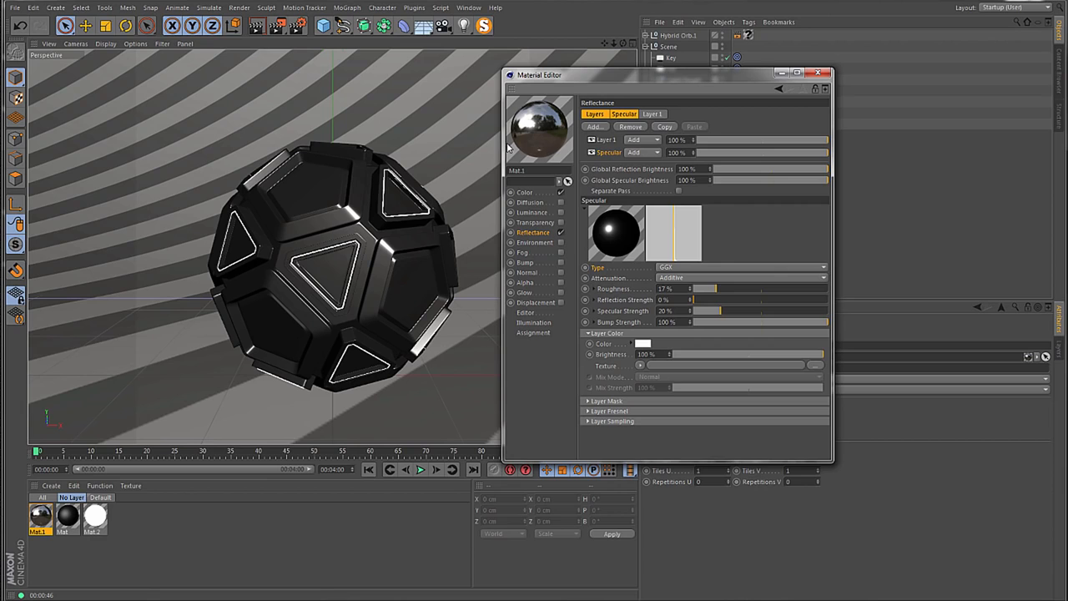
pyautogui.click(689, 291)
pyautogui.click(689, 291)
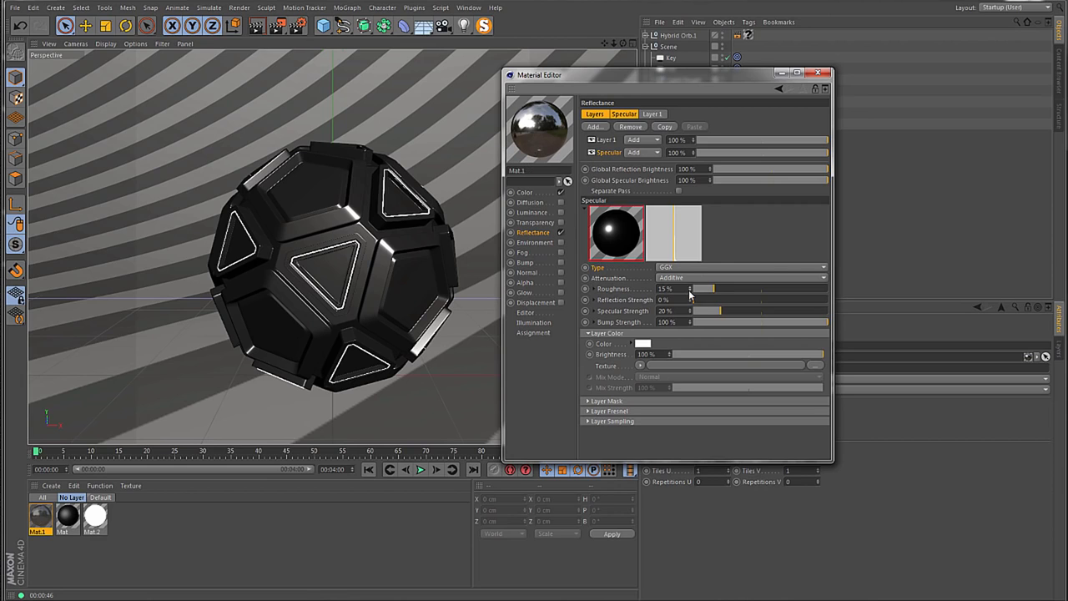
pyautogui.click(689, 291)
pyautogui.click(689, 291)
pyautogui.click(689, 291)
pyautogui.click(689, 291)
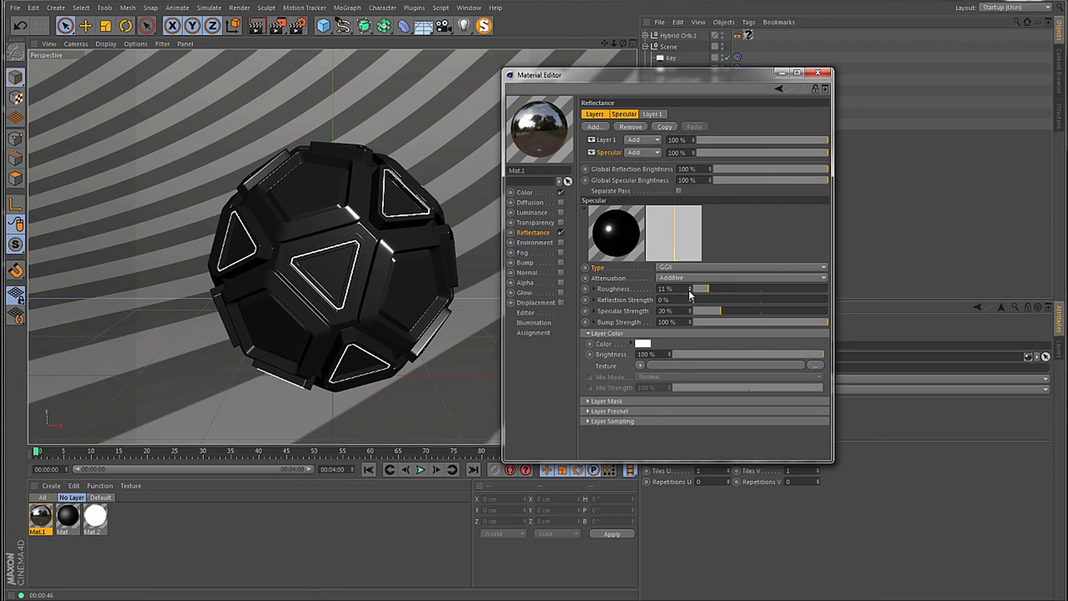
# Set Layer 1's Specular Strength to 0% and render the perspective view
pyautogui.click(607, 140)
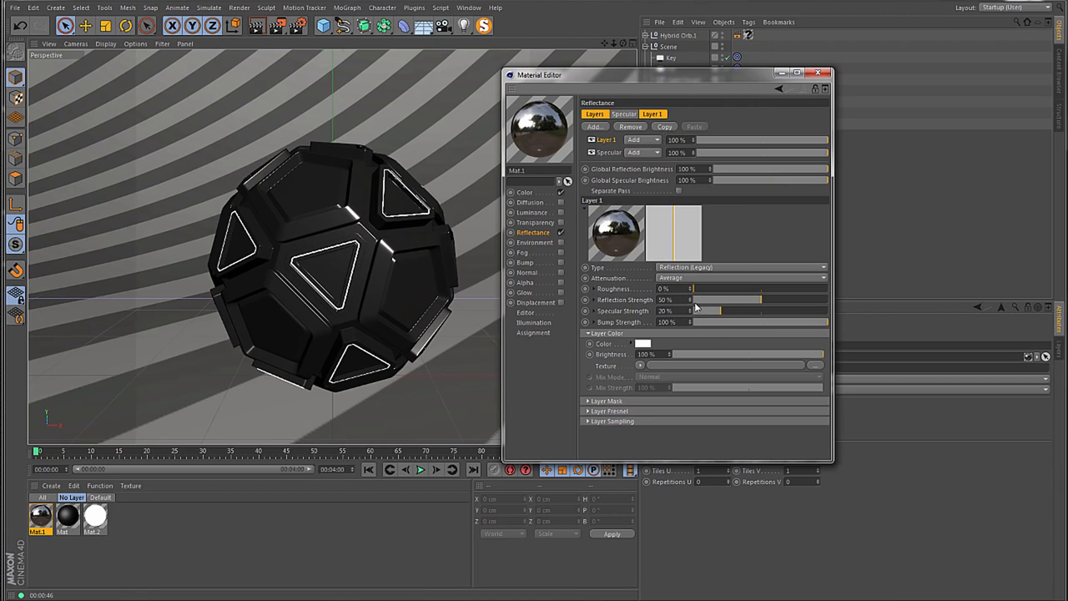
pyautogui.moveTo(723, 315); pyautogui.dragTo(691, 317)
pyautogui.click(607, 154)
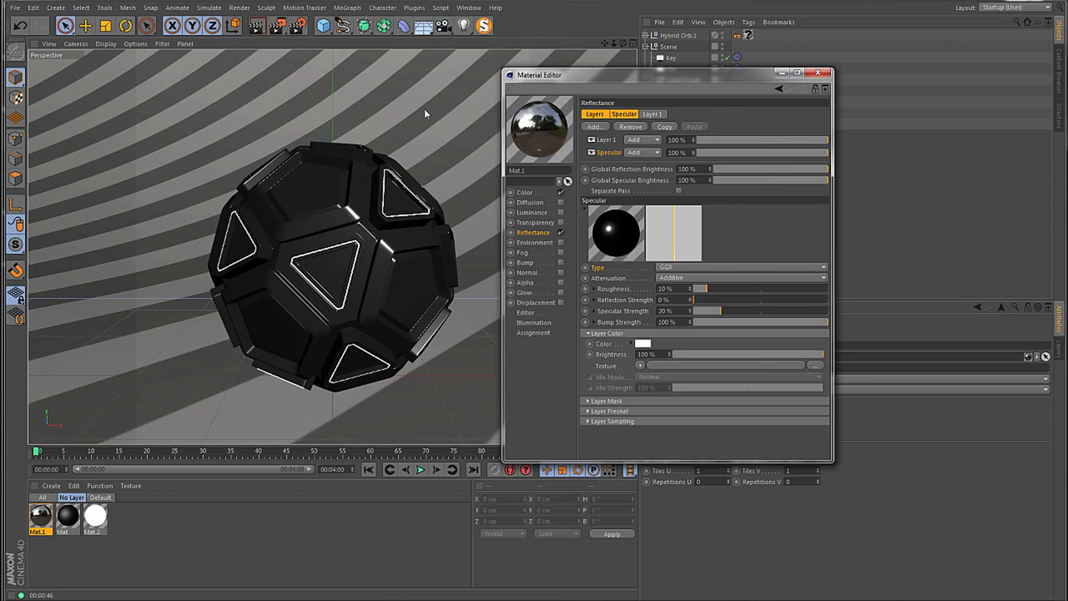
pyautogui.click(607, 140)
pyautogui.click(257, 25)
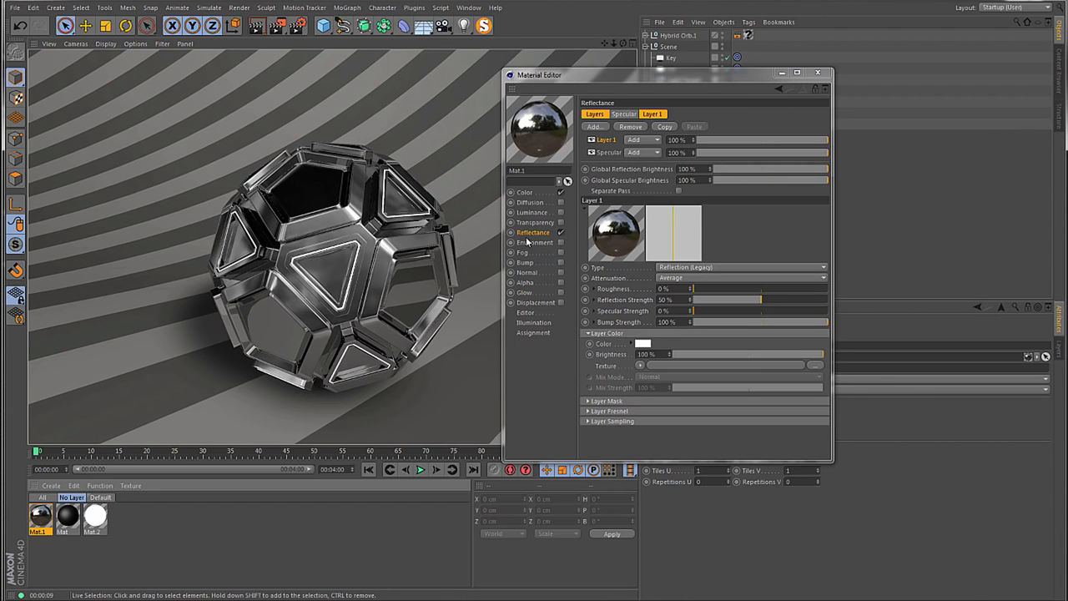
# Set Layer 1's Roughness to 10% and render the perspective view again
pyautogui.click(608, 141)
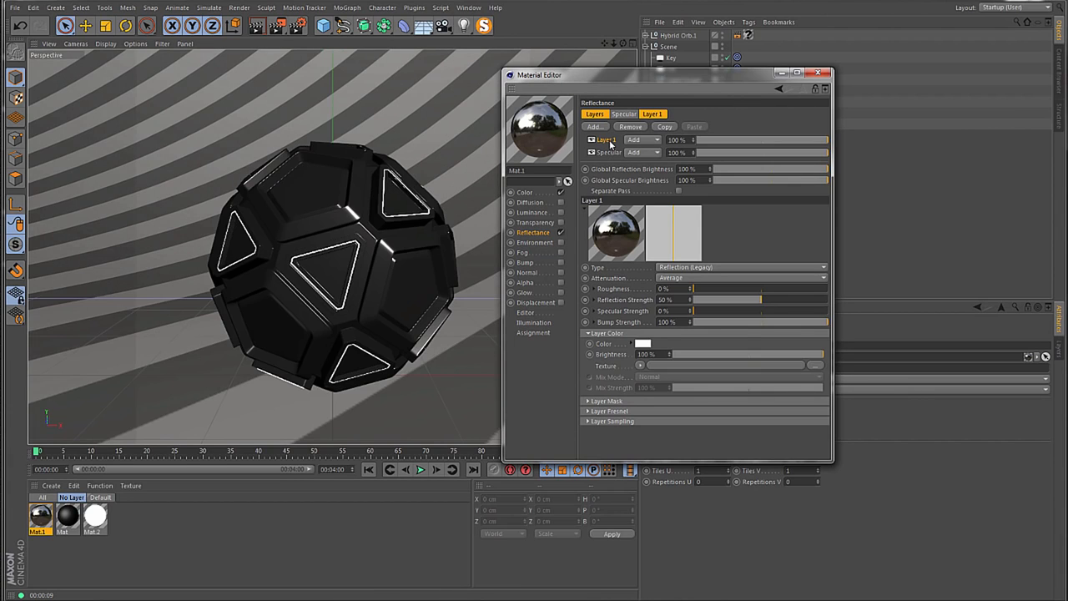
pyautogui.moveTo(697, 292); pyautogui.dragTo(707, 292)
pyautogui.click(459, 131)
pyautogui.hotkey('ctrl', 'r')
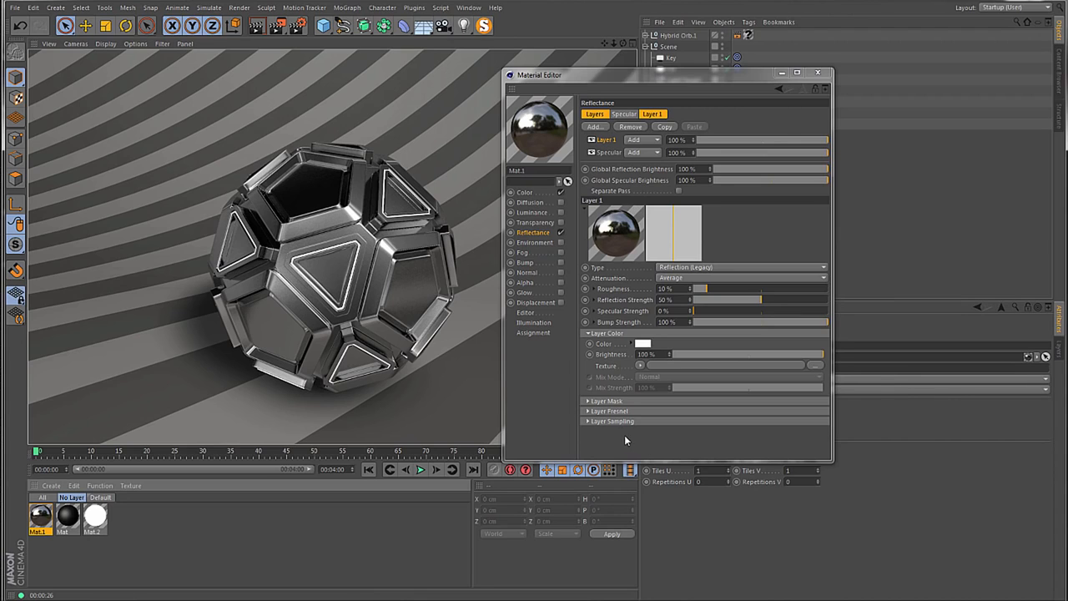
# Rename the reflectance layer Layer 1 as Refl
pyautogui.doubleClick(607, 141)
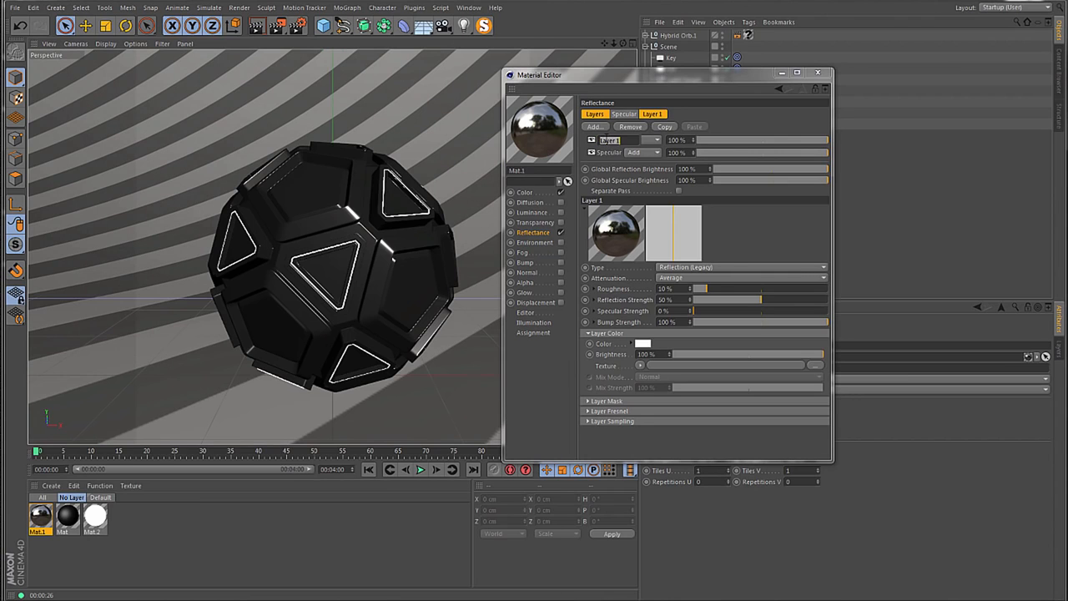
pyautogui.write('Refl')
pyautogui.press('Return')
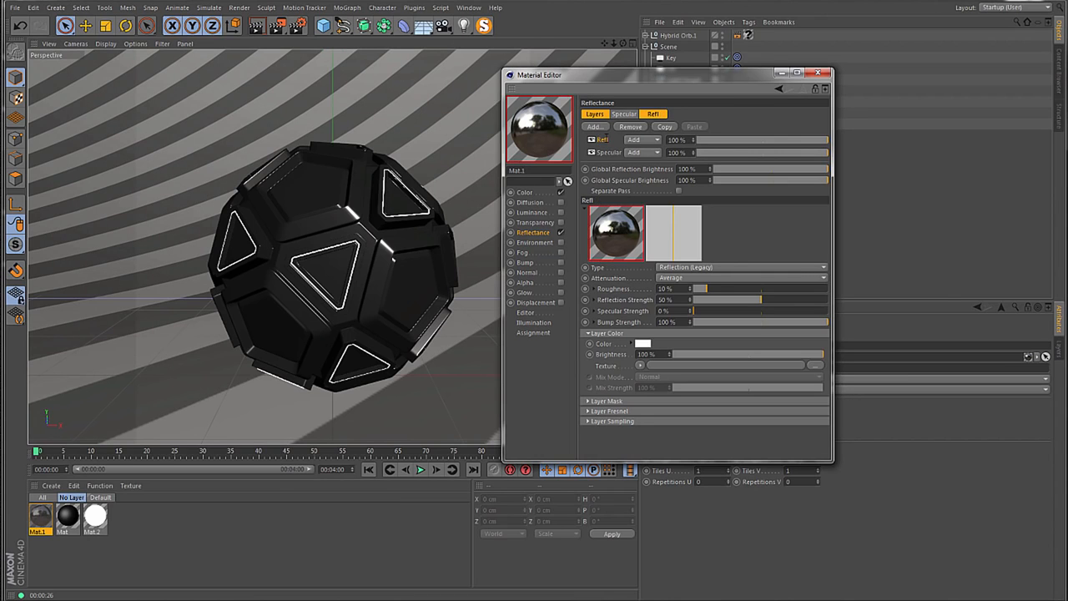
# Set the Refl layer's Fresnel type to Conductor
pyautogui.click(589, 411)
pyautogui.click(655, 422)
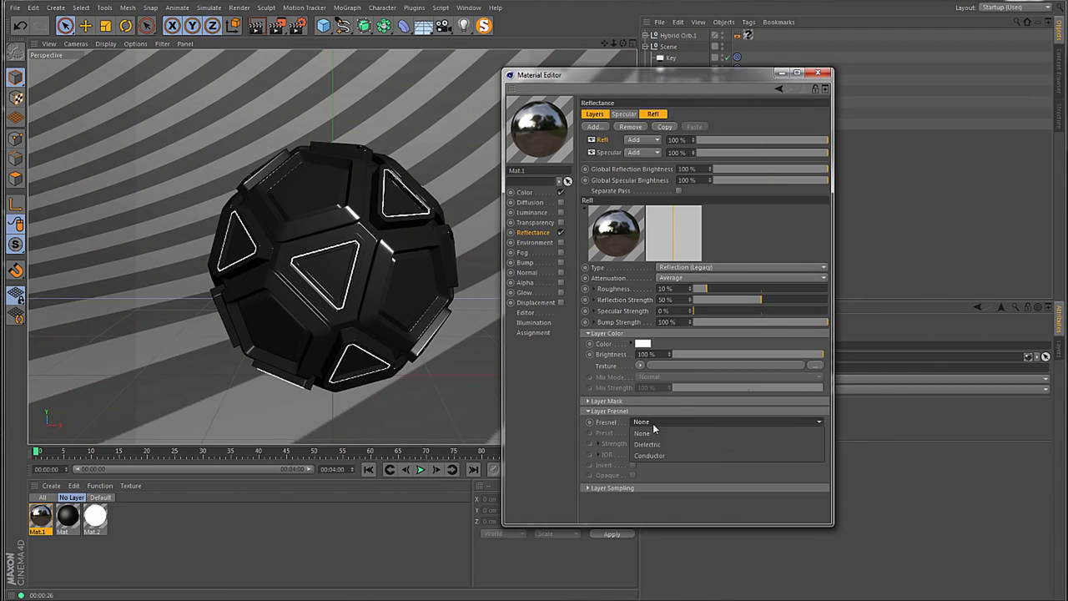
pyautogui.click(656, 443)
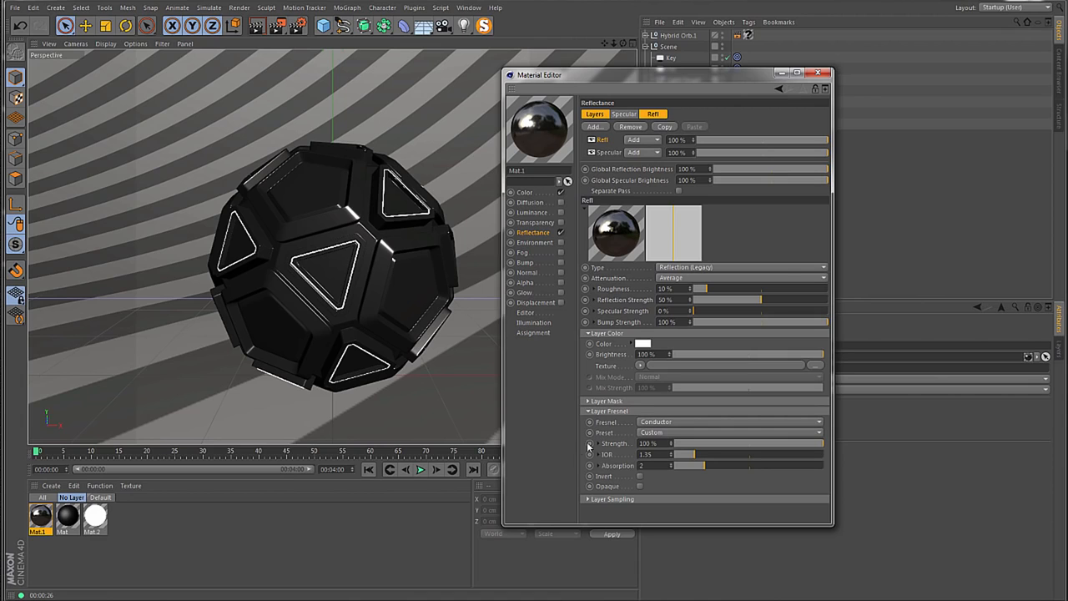
# Try the Aluminum Fresnel preset on the Refl layer and return the preset to Custom
pyautogui.click(665, 432)
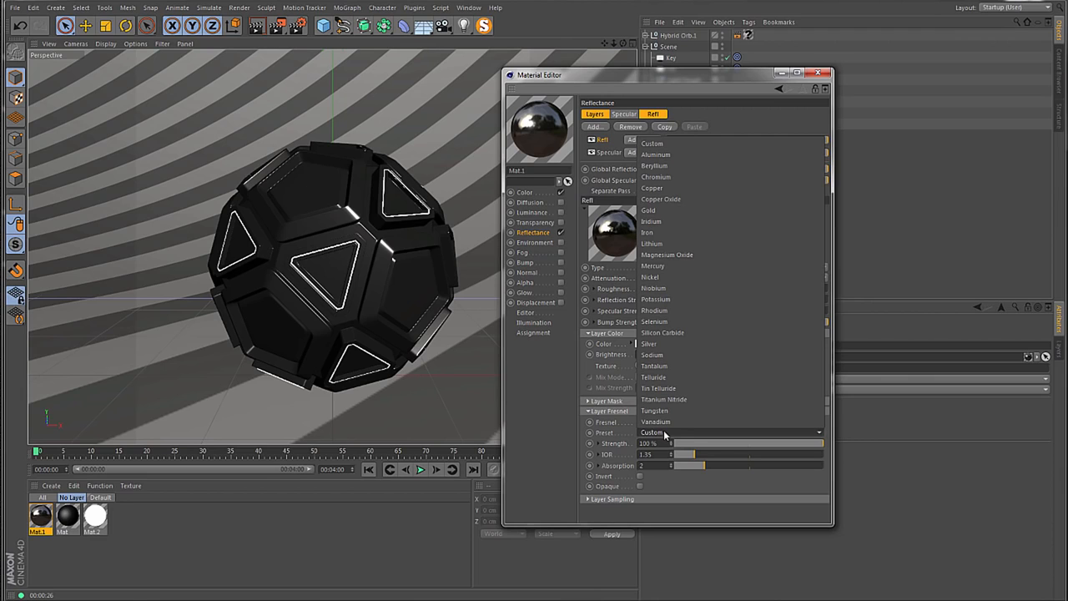
pyautogui.click(656, 155)
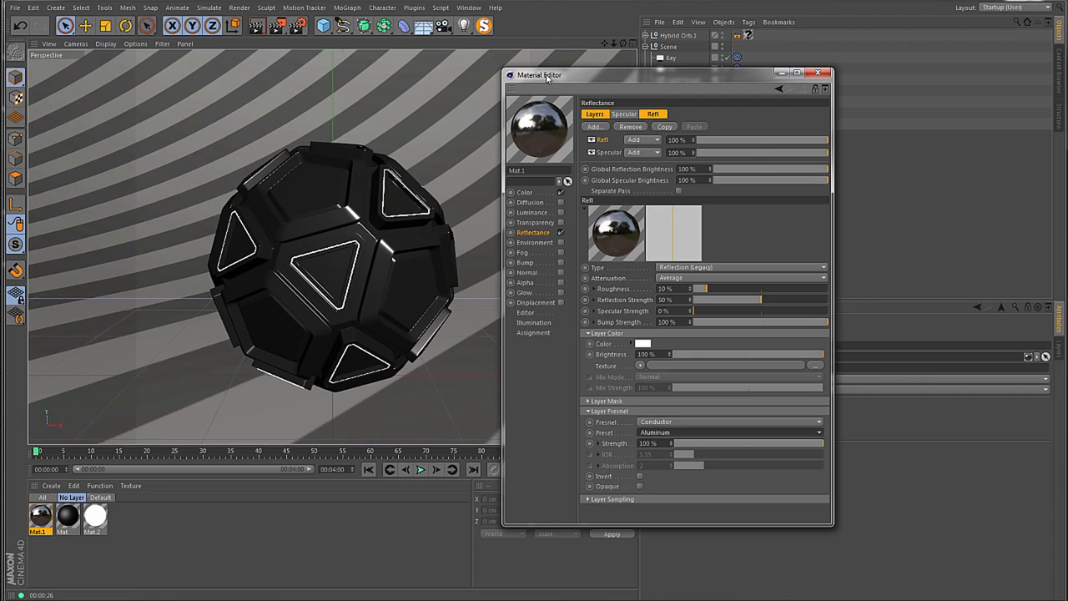
pyautogui.click(657, 433)
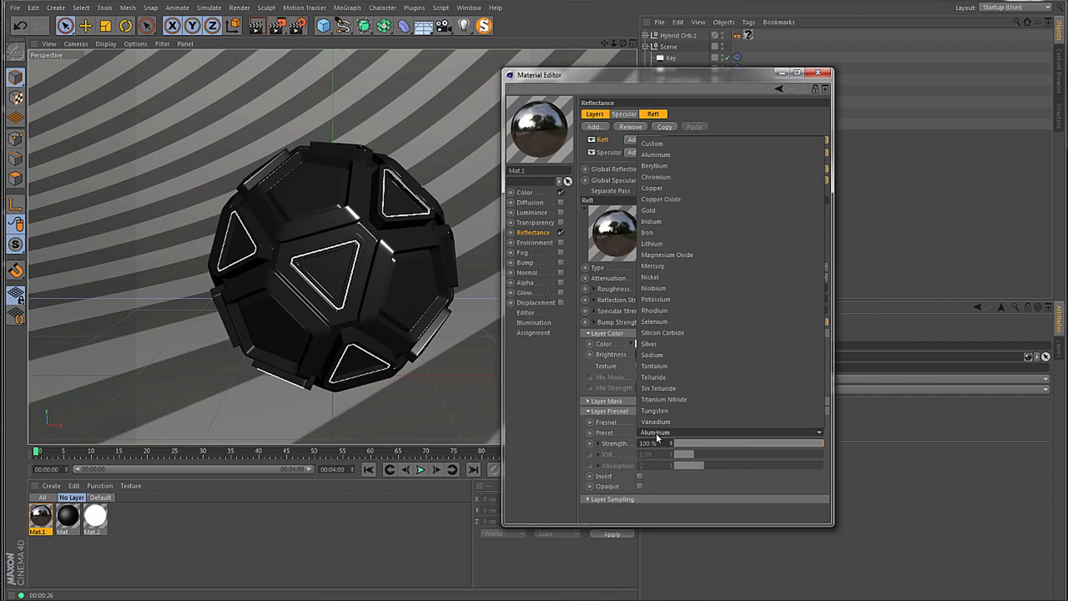
pyautogui.click(681, 143)
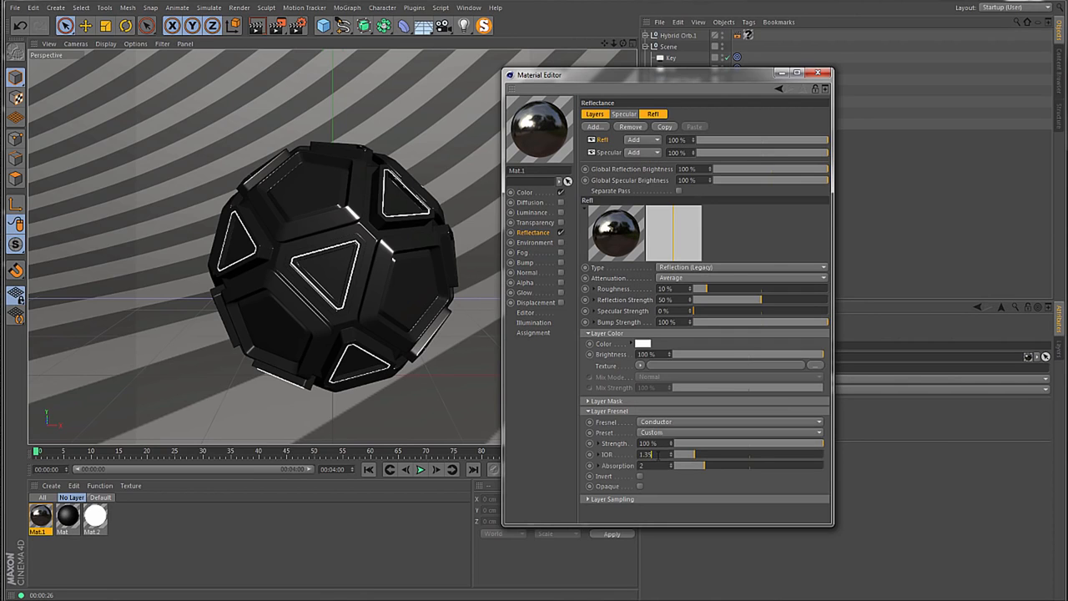
pyautogui.press('Tab')
pyautogui.click(665, 455)
# Collapse the Refl layer's Layer Fresnel and Layer Color sections and reposition the Material Editor slightly
pyautogui.moveTo(564, 76); pyautogui.dragTo(558, 75)
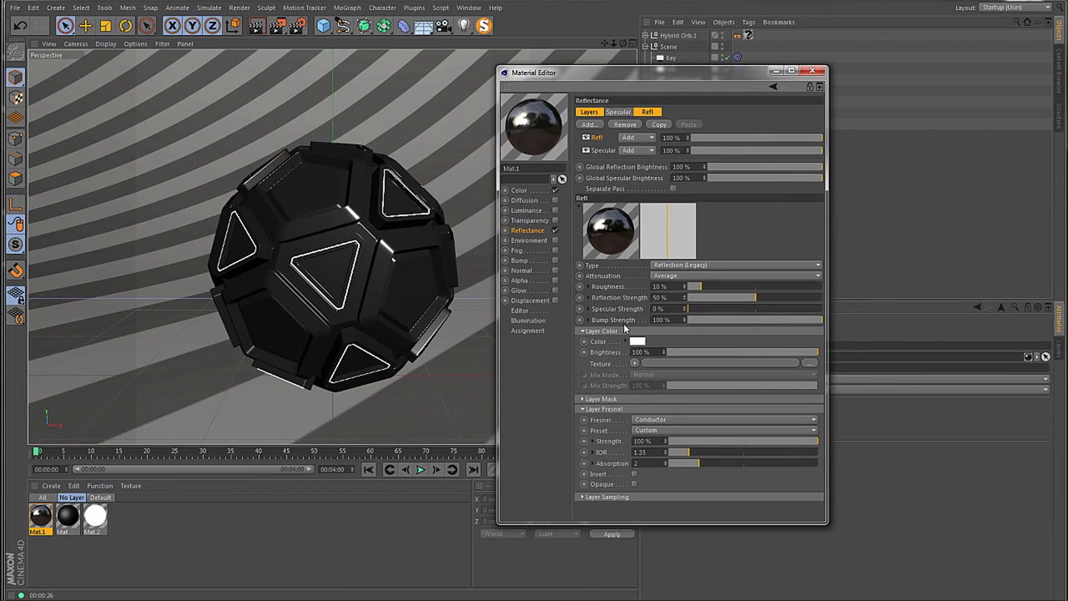
pyautogui.click(583, 410)
pyautogui.click(586, 331)
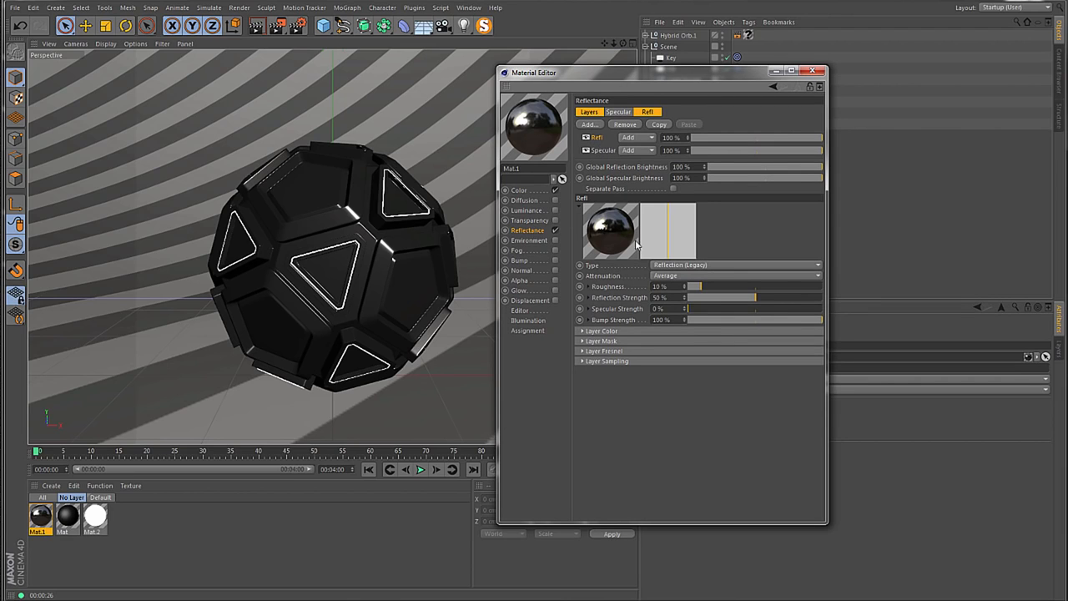
pyautogui.moveTo(542, 72); pyautogui.dragTo(534, 74)
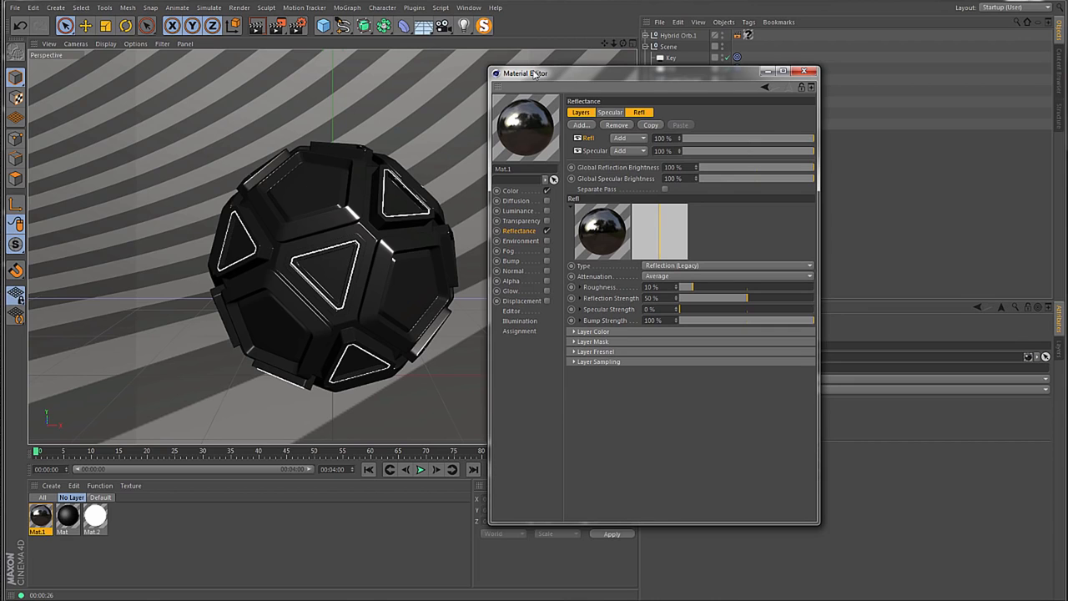